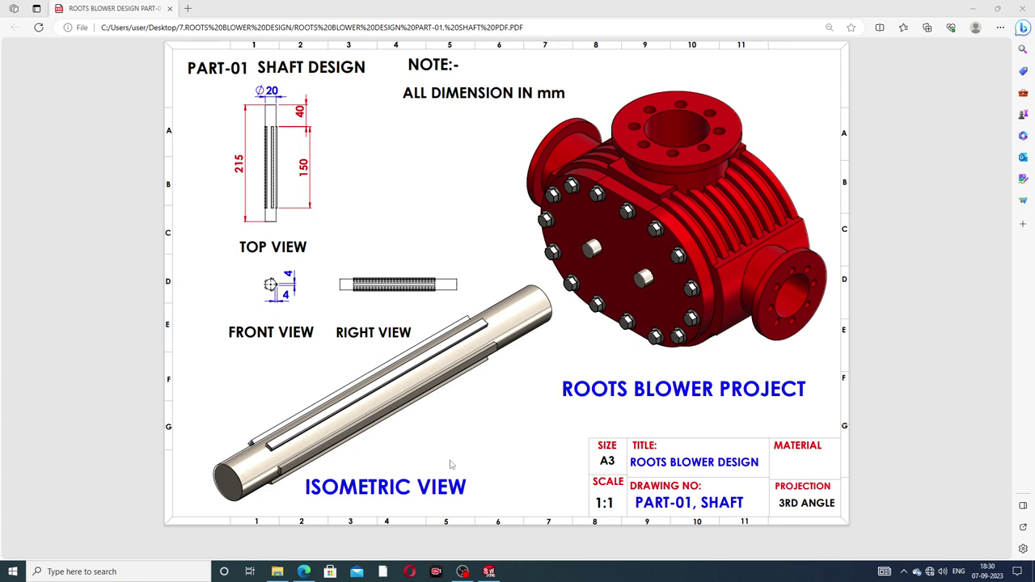
- Switch back to SOLIDWORKS, then orbit and zoom to inspect the SHAFT's patterned keys
{"action": "left_click", "coordinate": [489, 572]}
{"action": "middle_click_drag", "start_coordinate": [640, 226], "coordinate": [571, 265]}
{"action": "scroll", "coordinate": [558, 292], "scroll_direction": "down", "scroll_amount": 2}
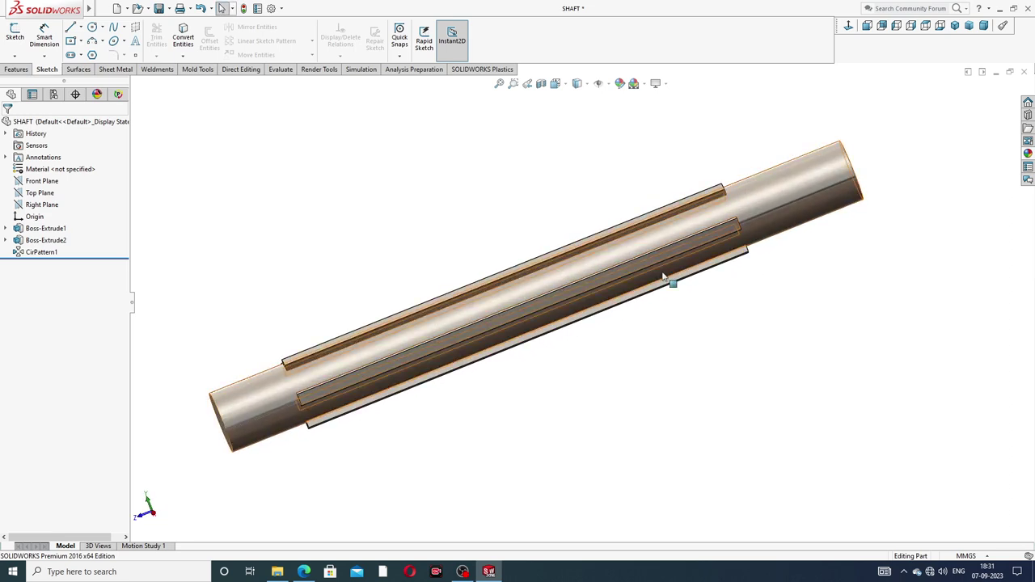
{"action": "middle_click_drag", "start_coordinate": [630, 212], "coordinate": [631, 286]}
{"action": "scroll", "coordinate": [580, 287], "scroll_direction": "down", "scroll_amount": 3}
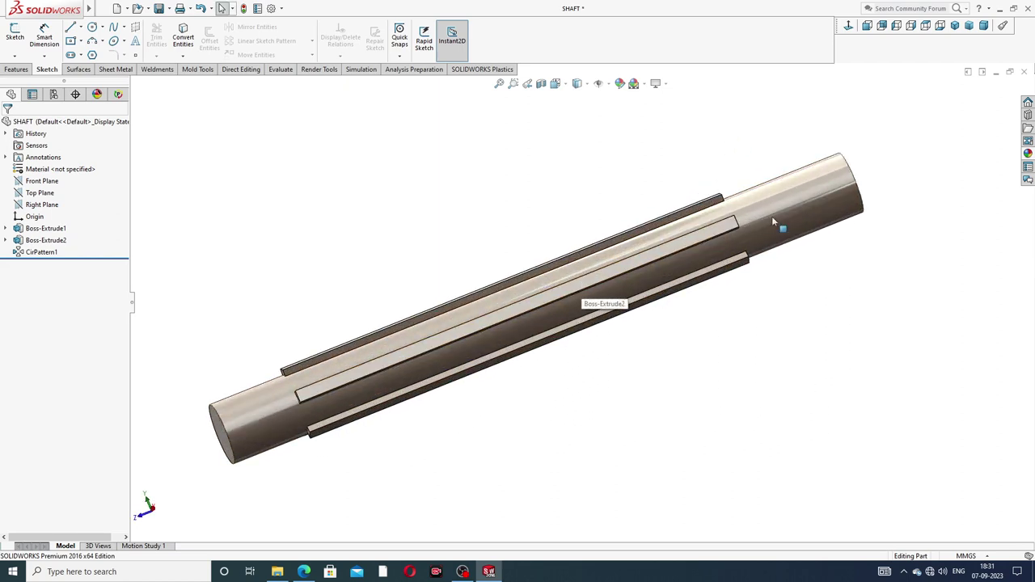
{"action": "scroll", "coordinate": [764, 254], "scroll_direction": "up", "scroll_amount": 3}
{"action": "scroll", "coordinate": [514, 272], "scroll_direction": "down", "scroll_amount": 2}
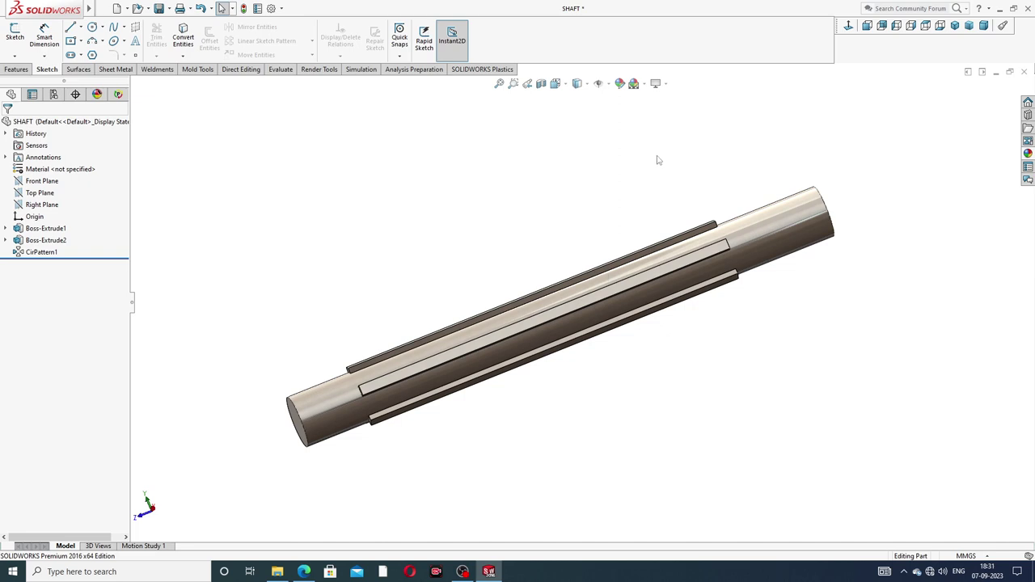
- Close SHAFT, create a new part, Part5, and apply the Plain White scene
{"action": "left_click", "coordinate": [1023, 72]}
{"action": "left_click", "coordinate": [104, 9]}
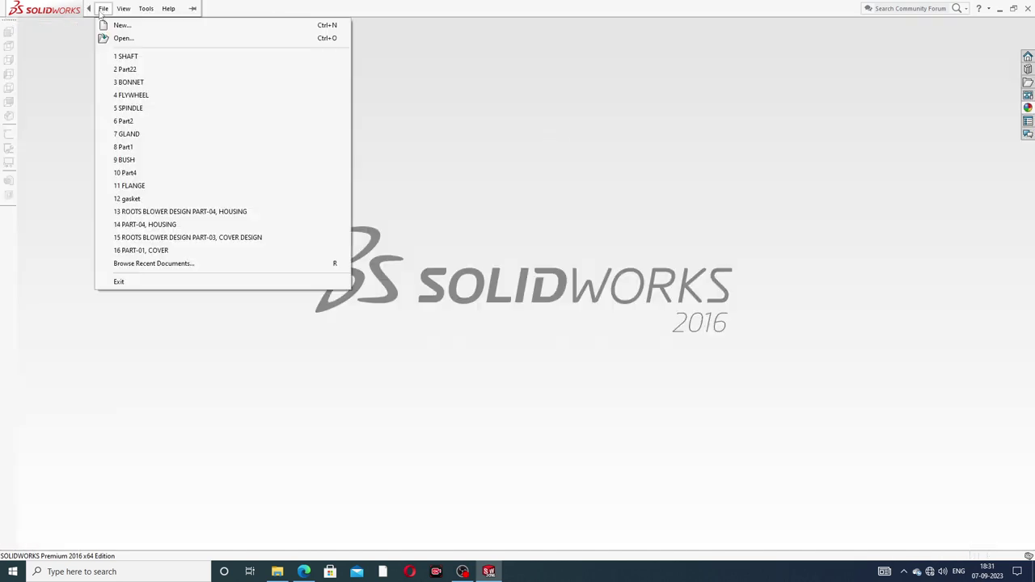
{"action": "mouse_move", "coordinate": [123, 8]}
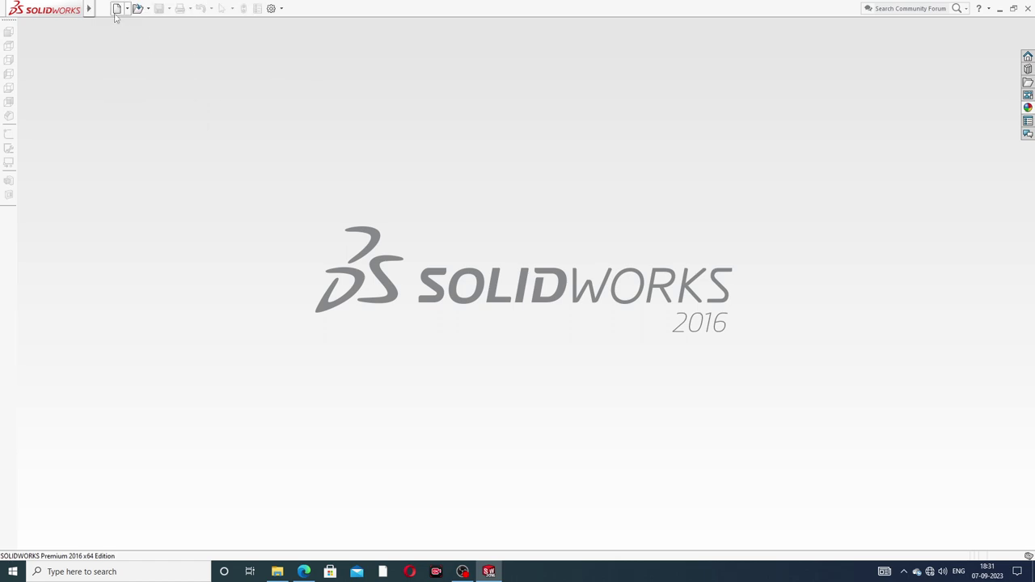
{"action": "left_click", "coordinate": [118, 8]}
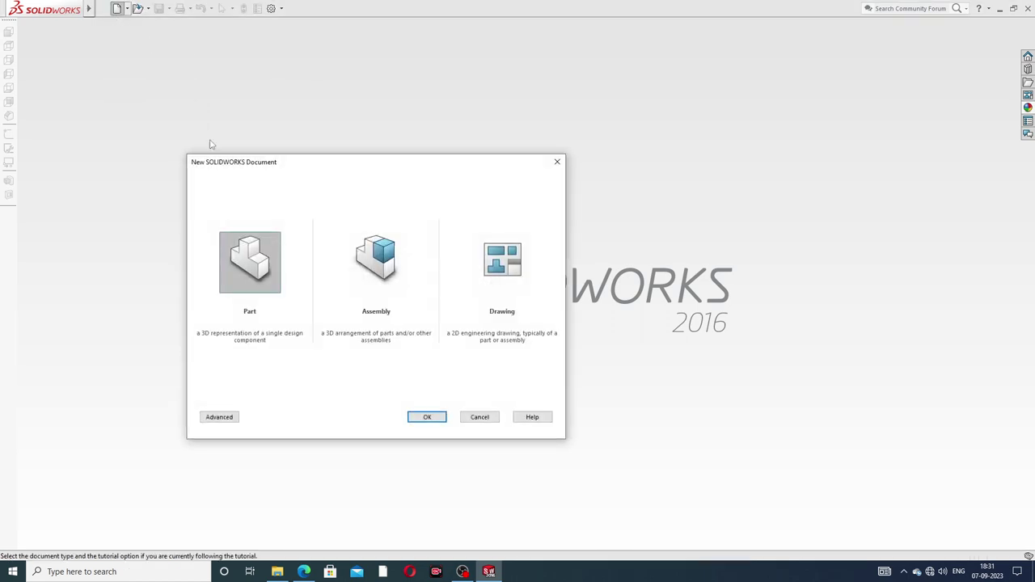
{"action": "left_click", "coordinate": [427, 417]}
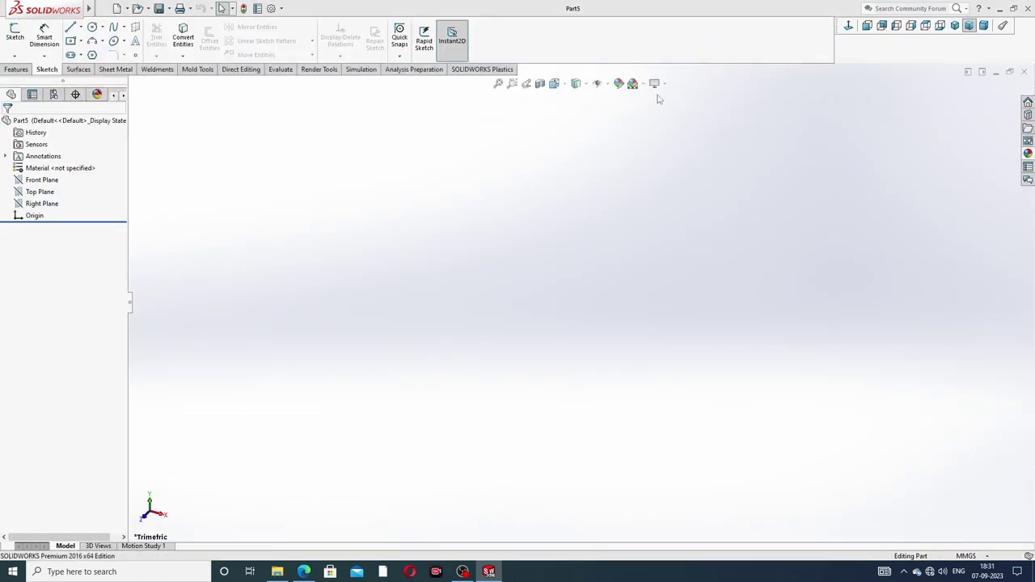
{"action": "left_click", "coordinate": [628, 84]}
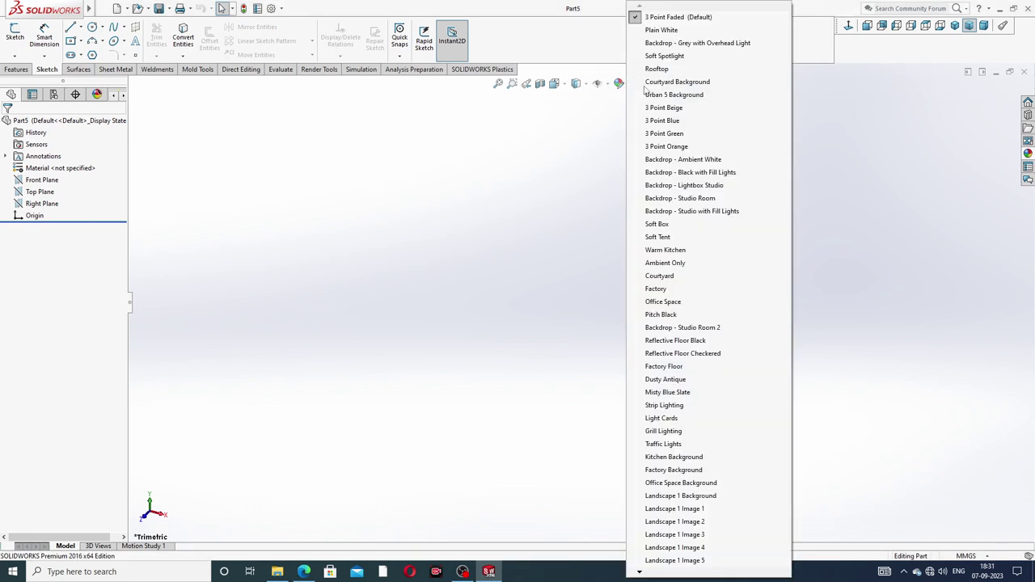
{"action": "left_click", "coordinate": [663, 31]}
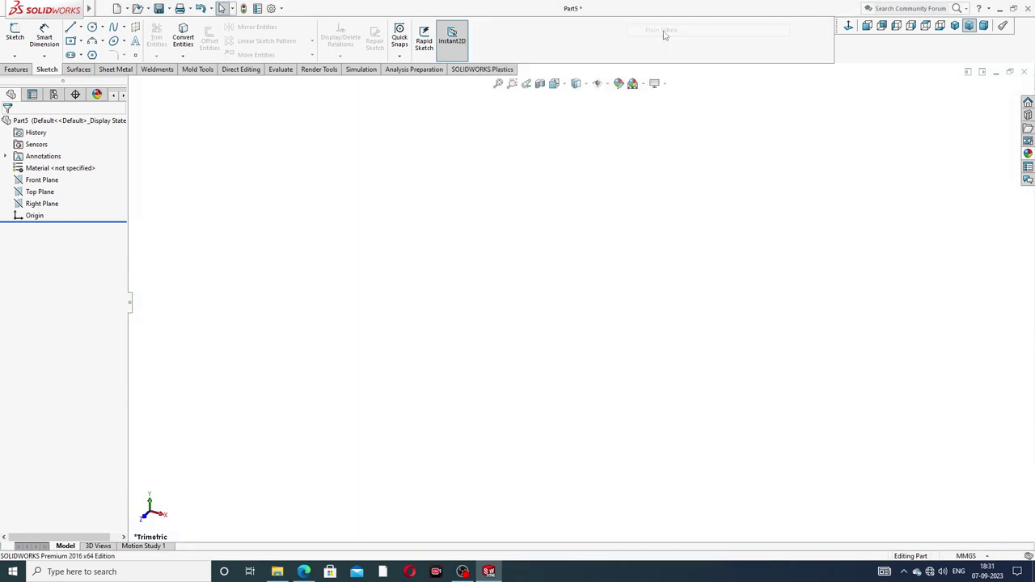
- Raise Part5's shaded and wireframe image quality to maximum (deviation 0.15151515 mm)
{"action": "left_click", "coordinate": [271, 9]}
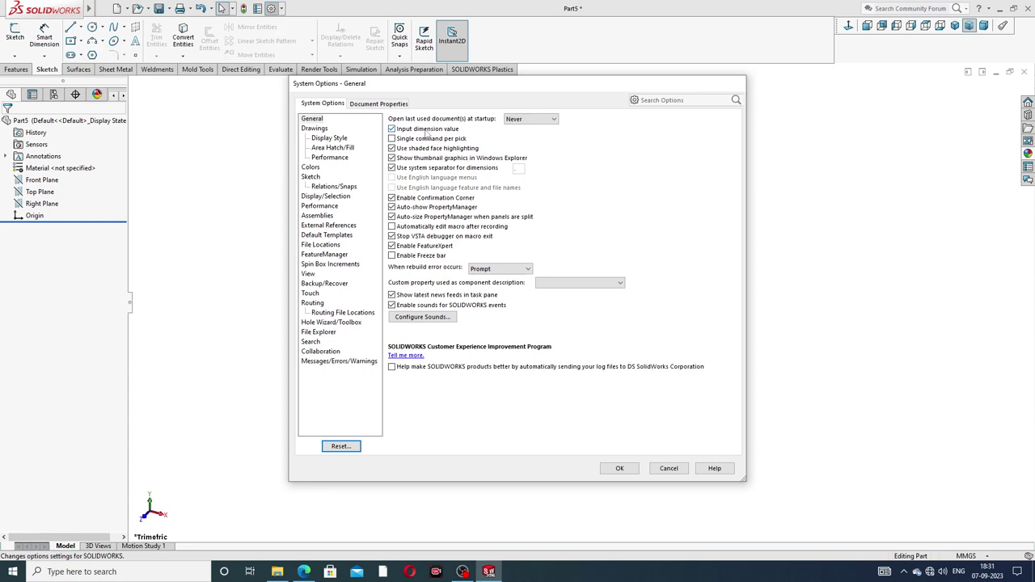
{"action": "left_click", "coordinate": [390, 106]}
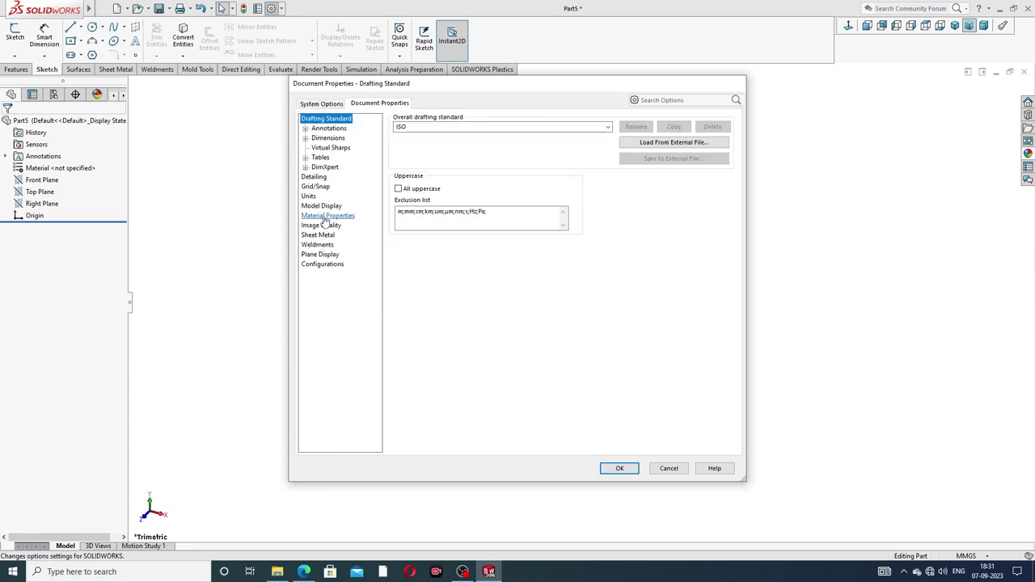
{"action": "left_click", "coordinate": [327, 227]}
{"action": "left_click_drag", "start_coordinate": [483, 134], "coordinate": [595, 134]}
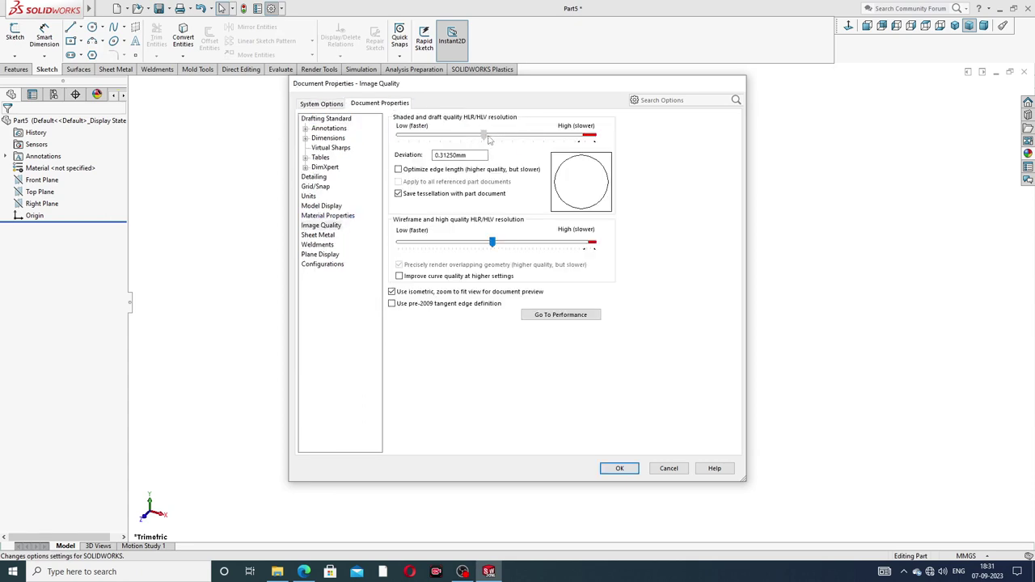
{"action": "left_click_drag", "start_coordinate": [491, 242], "coordinate": [594, 242]}
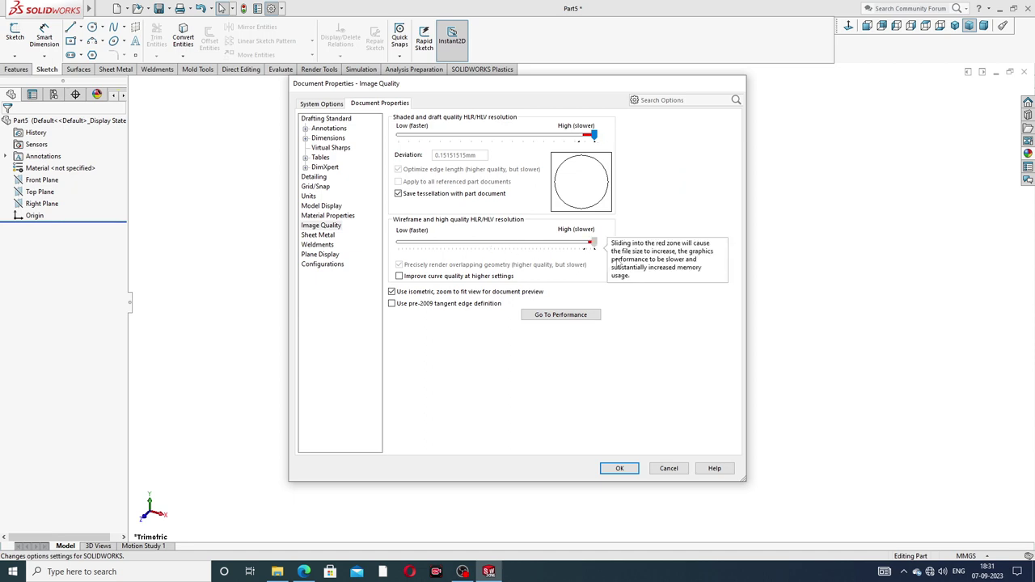
{"action": "left_click", "coordinate": [619, 469]}
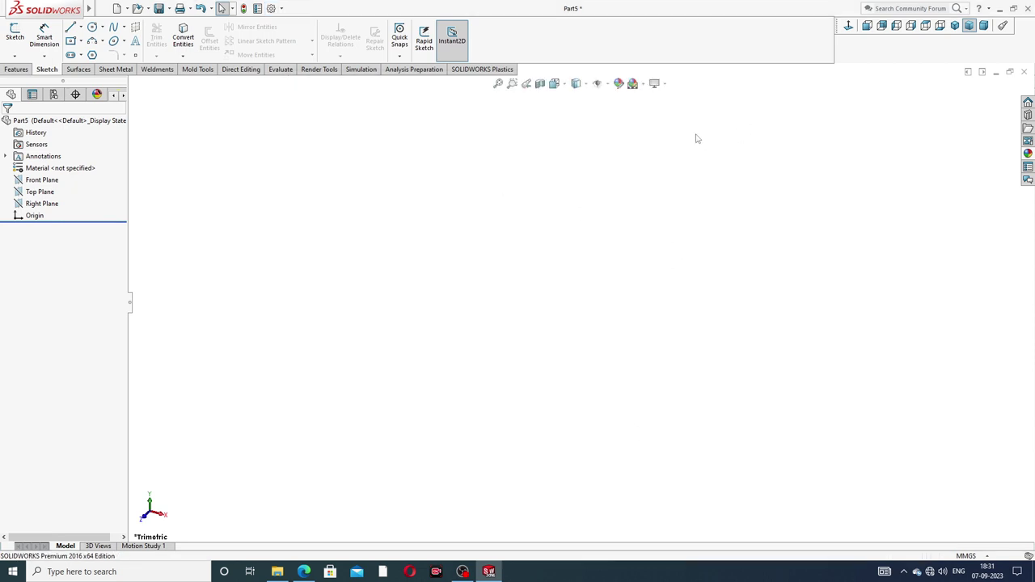
{"action": "left_click", "coordinate": [642, 85]}
{"action": "left_click", "coordinate": [829, 148]}
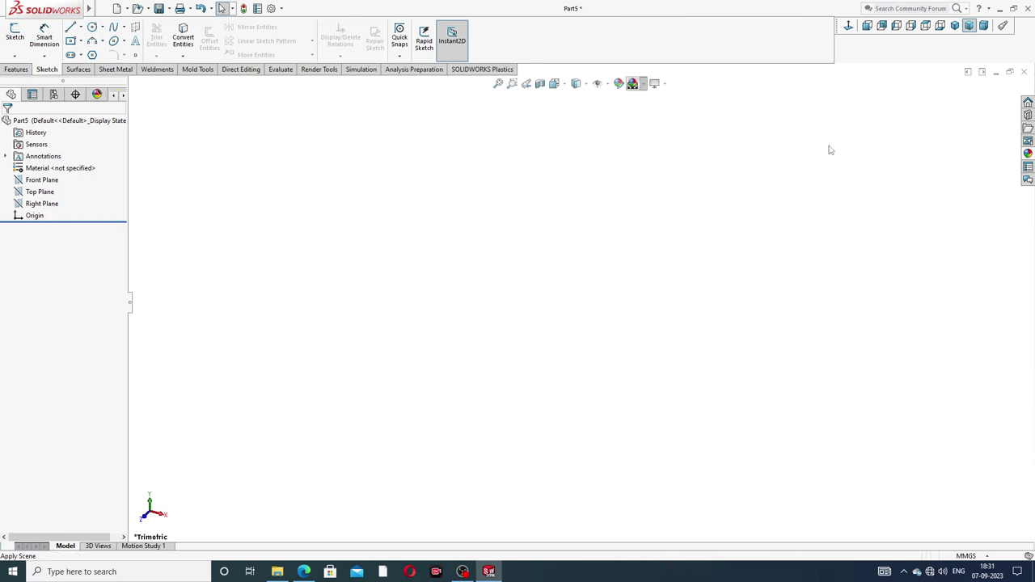
{"action": "left_click", "coordinate": [303, 571]}
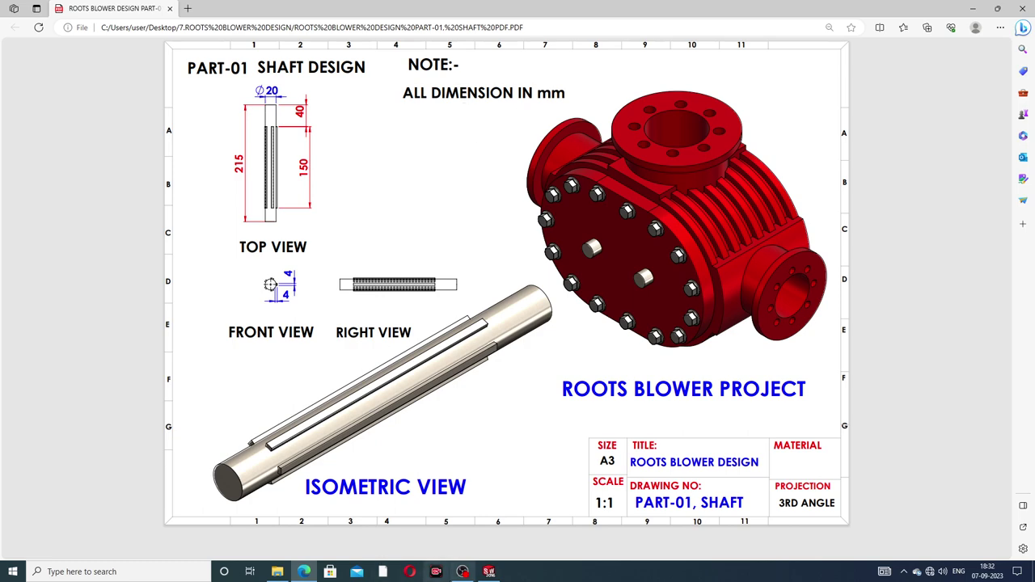
{"action": "left_click", "coordinate": [303, 572]}
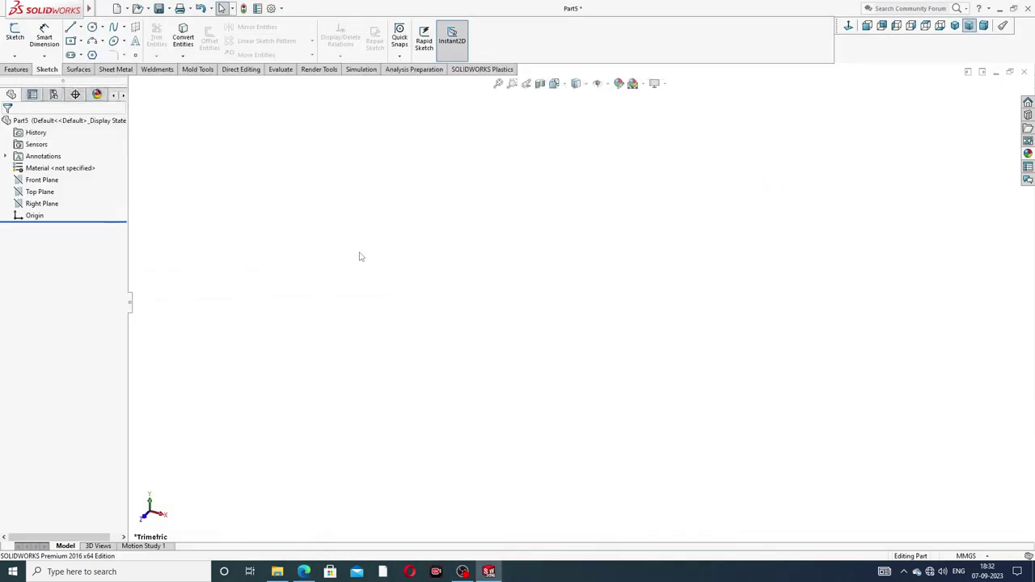
- Sketch a circle centred at the origin on the Front Plane
{"action": "left_click", "coordinate": [43, 182]}
{"action": "left_click", "coordinate": [52, 168]}
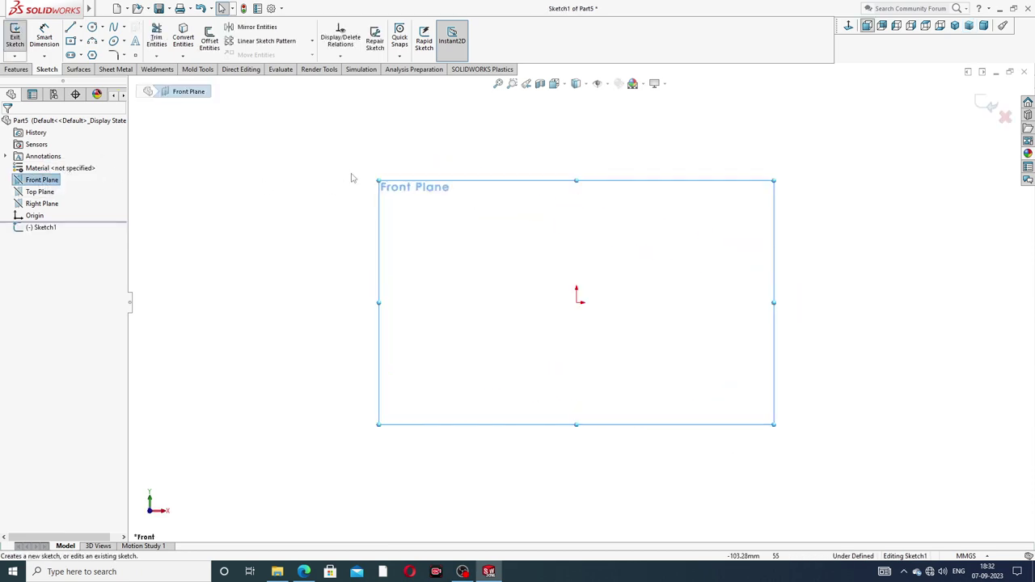
{"action": "left_click", "coordinate": [92, 27]}
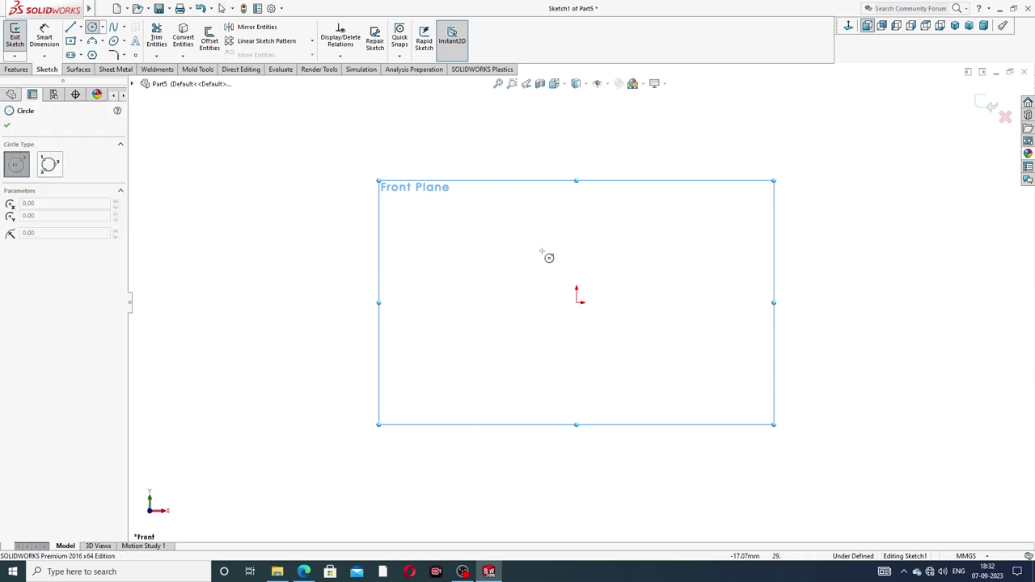
{"action": "left_click", "coordinate": [576, 302]}
{"action": "left_click", "coordinate": [614, 244]}
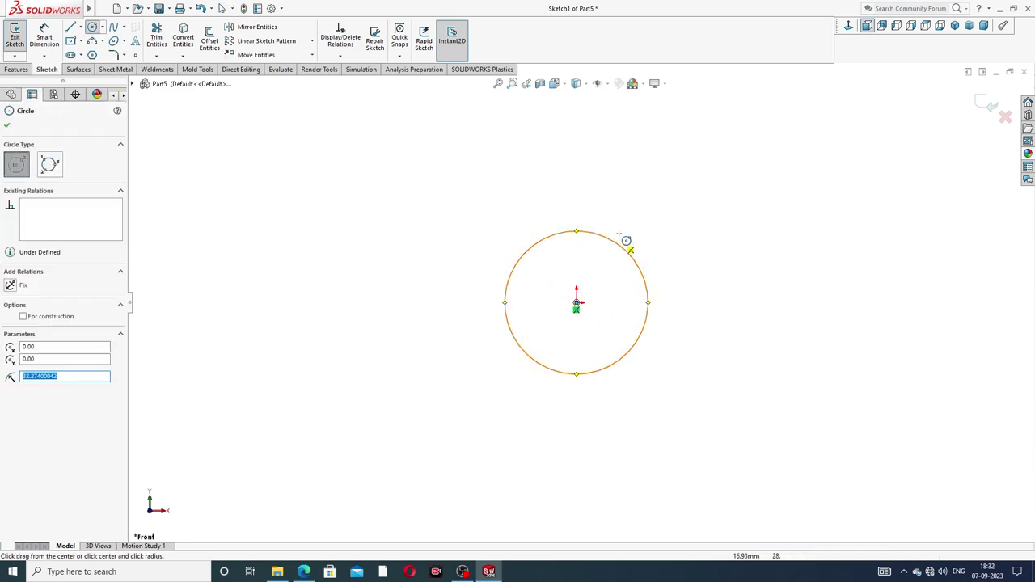
{"action": "right_click", "coordinate": [656, 177]}
{"action": "left_click", "coordinate": [683, 218]}
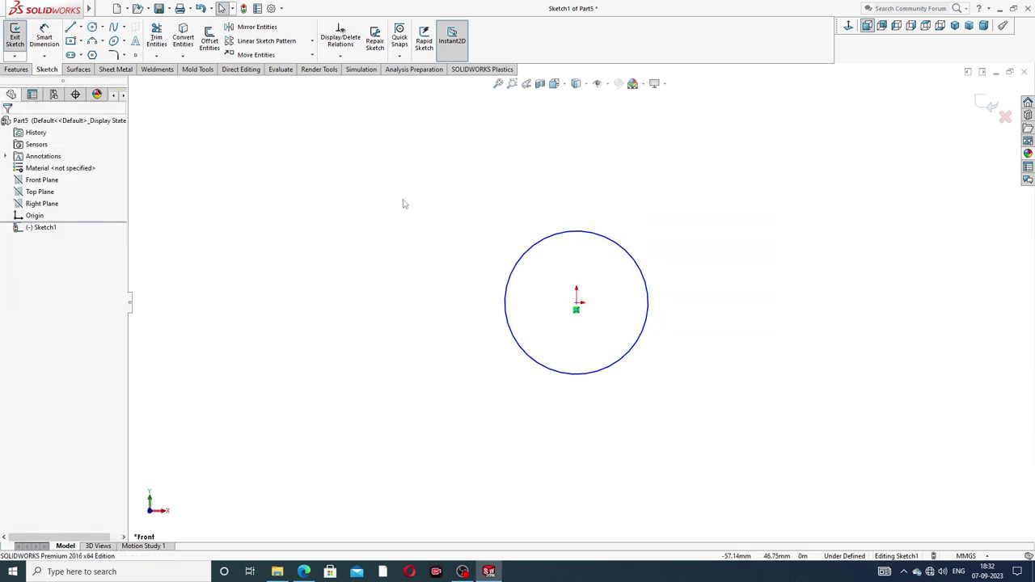
- Dimension the circle to a 20 mm diameter
{"action": "left_click", "coordinate": [45, 38]}
{"action": "left_click", "coordinate": [631, 250]}
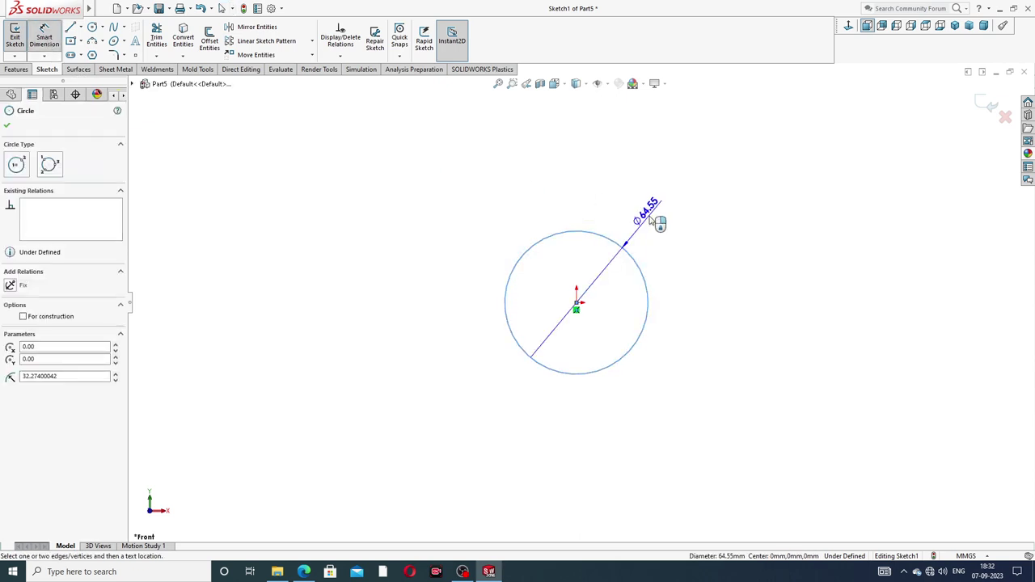
{"action": "left_click", "coordinate": [657, 220]}
{"action": "type", "text": "20"}
{"action": "key", "text": "Return"}
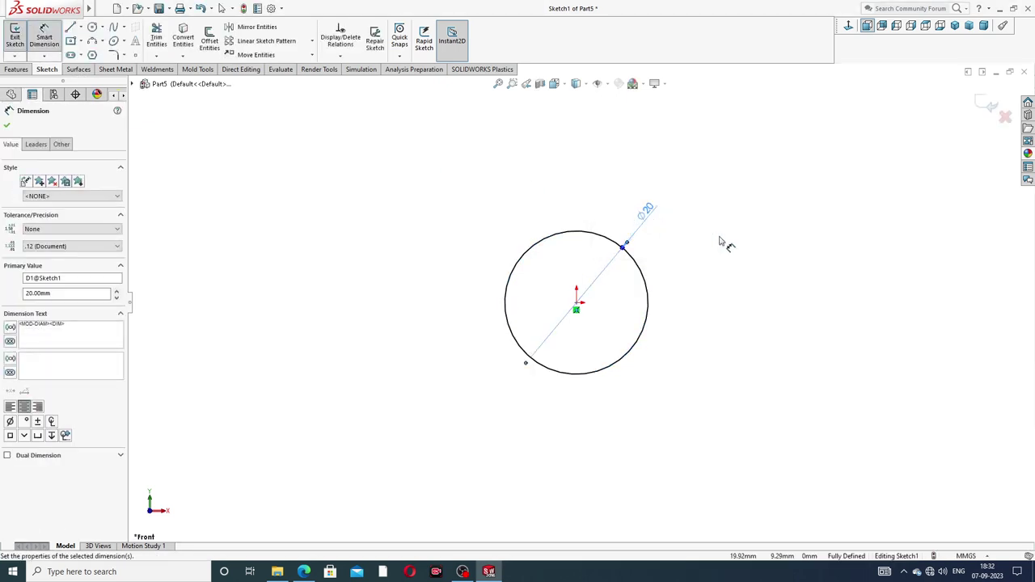
{"action": "left_click", "coordinate": [719, 237]}
{"action": "right_click", "coordinate": [307, 161]}
{"action": "left_click", "coordinate": [340, 160]}
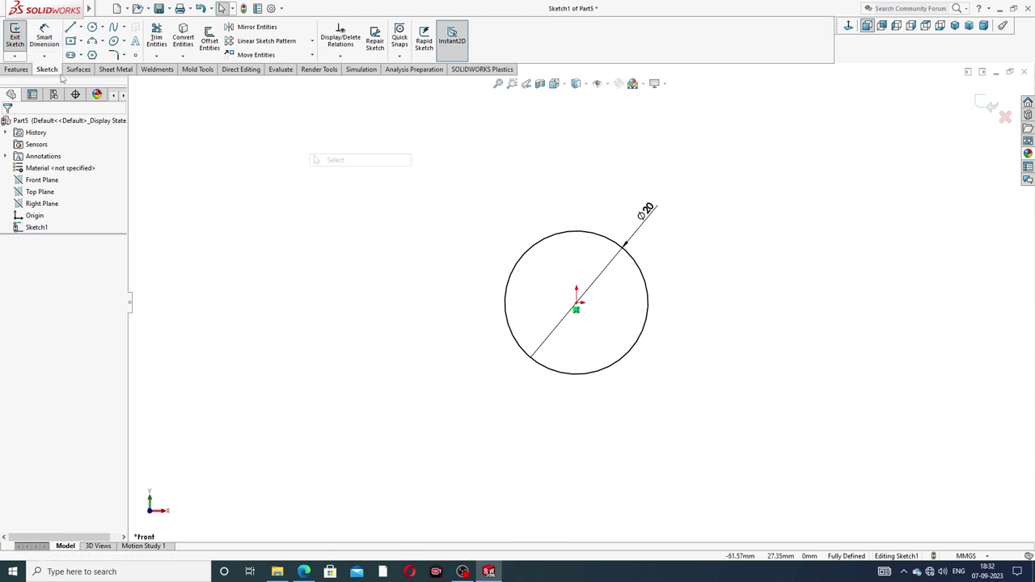
- Draw a center rectangle straddling the circle's right edge
{"action": "left_click", "coordinate": [81, 41]}
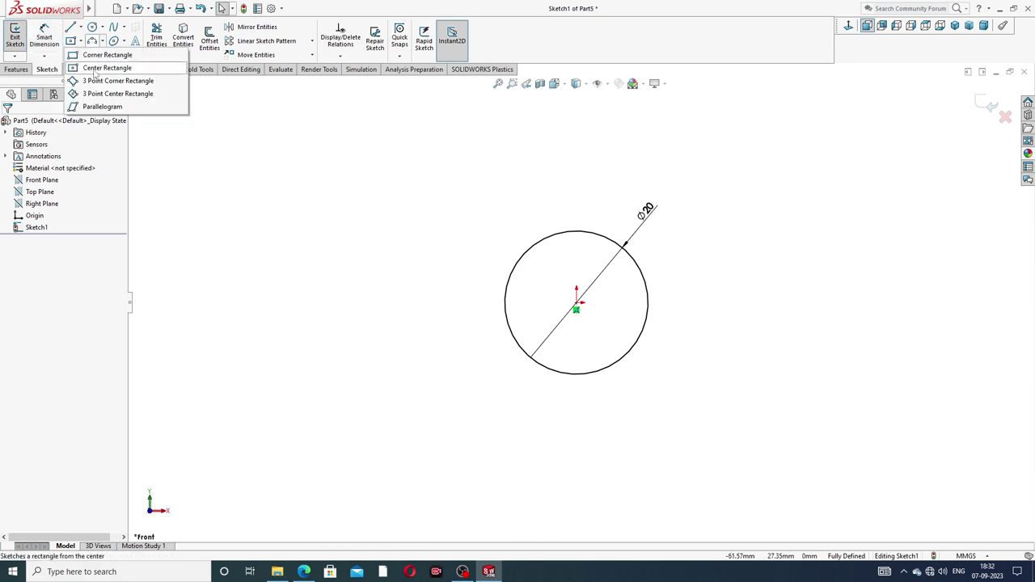
{"action": "left_click", "coordinate": [101, 68]}
{"action": "scroll", "coordinate": [651, 343], "scroll_direction": "down", "scroll_amount": 2}
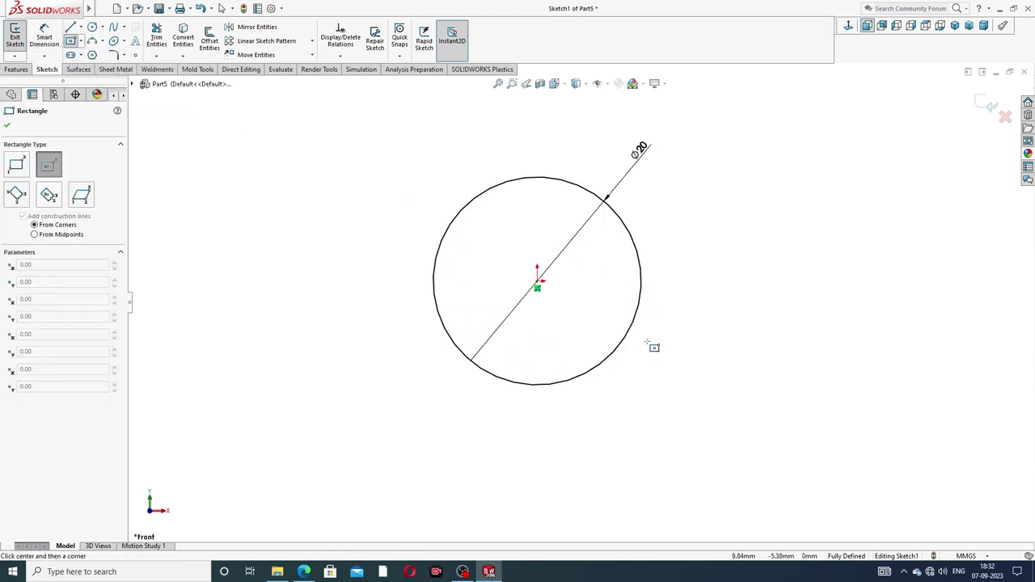
{"action": "left_click", "coordinate": [641, 282]}
{"action": "left_click", "coordinate": [685, 246]}
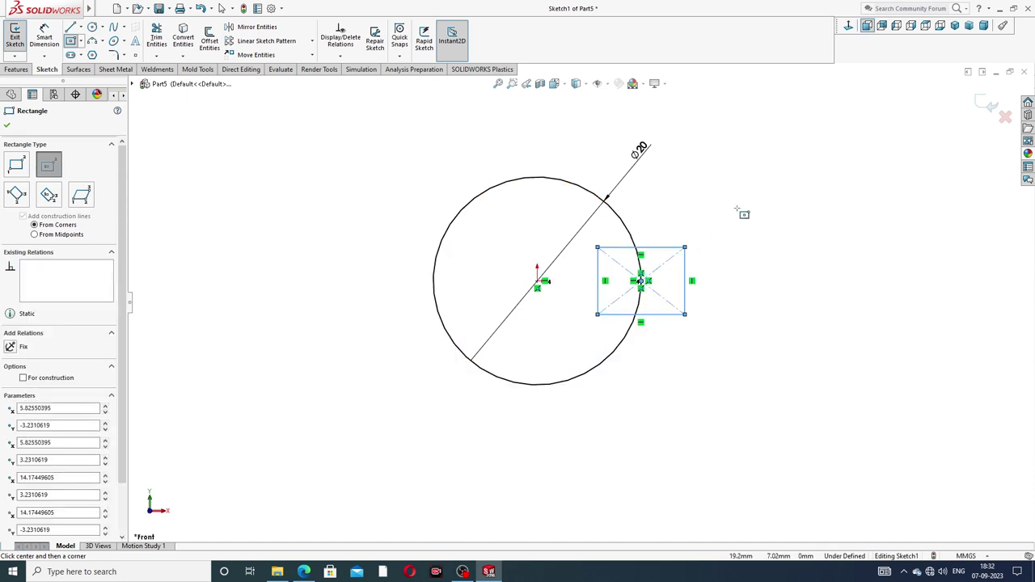
{"action": "right_click", "coordinate": [732, 213]}
{"action": "left_click", "coordinate": [768, 216]}
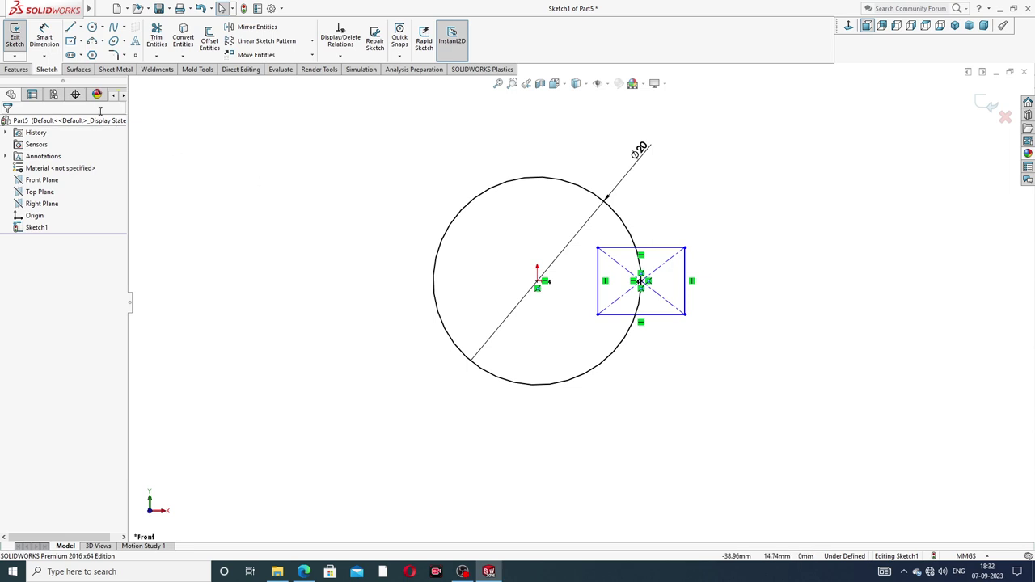
- Dimension the rectangle to 4 mm wide and 4 mm high
{"action": "left_click", "coordinate": [45, 37]}
{"action": "left_click", "coordinate": [669, 249]}
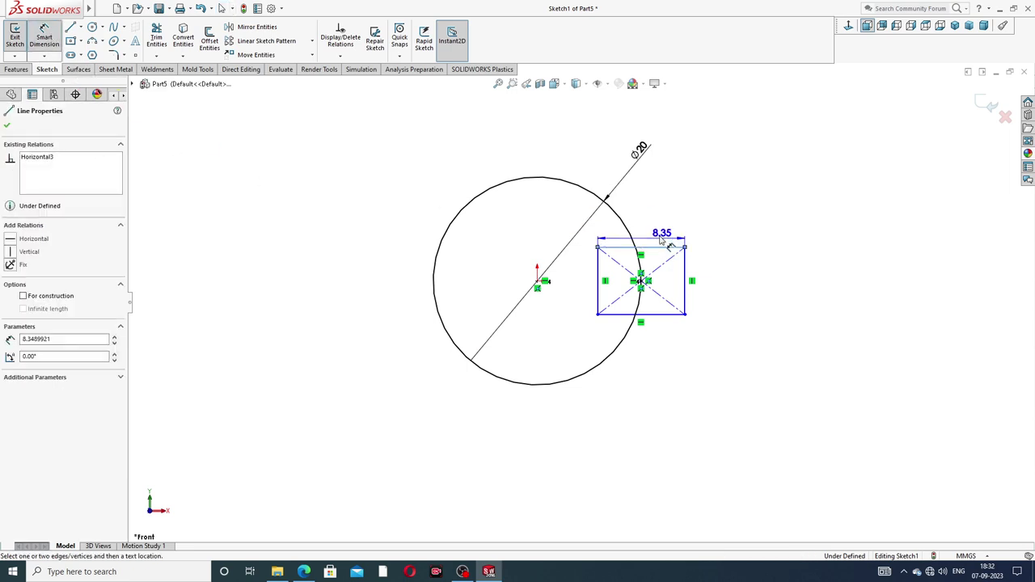
{"action": "left_click", "coordinate": [658, 232]}
{"action": "type", "text": "4"}
{"action": "key", "text": "Return"}
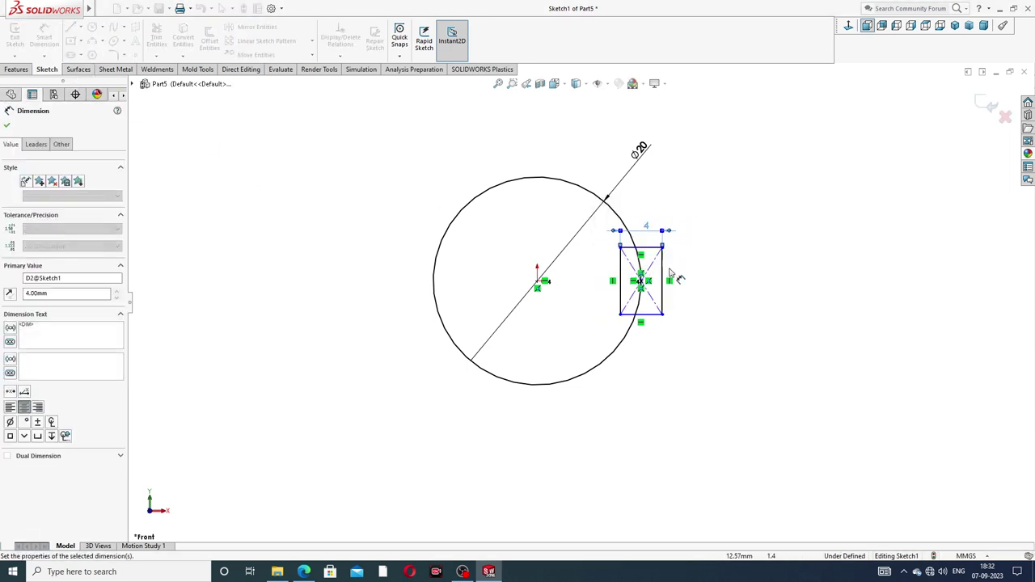
{"action": "left_click", "coordinate": [661, 275]}
{"action": "left_click", "coordinate": [698, 289]}
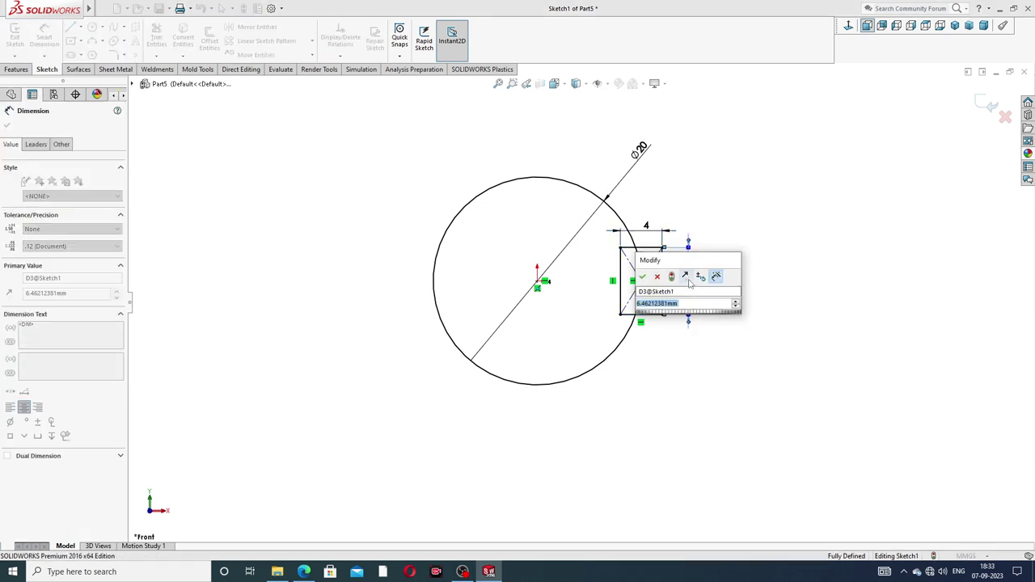
{"action": "type", "text": "4"}
{"action": "key", "text": "Return"}
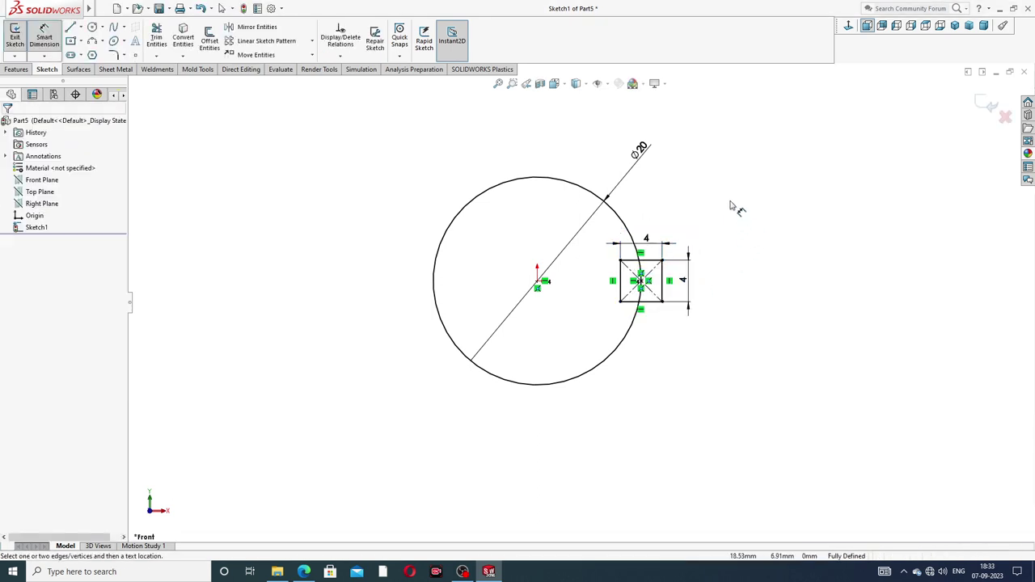
{"action": "right_click", "coordinate": [730, 204]}
{"action": "left_click", "coordinate": [742, 160]}
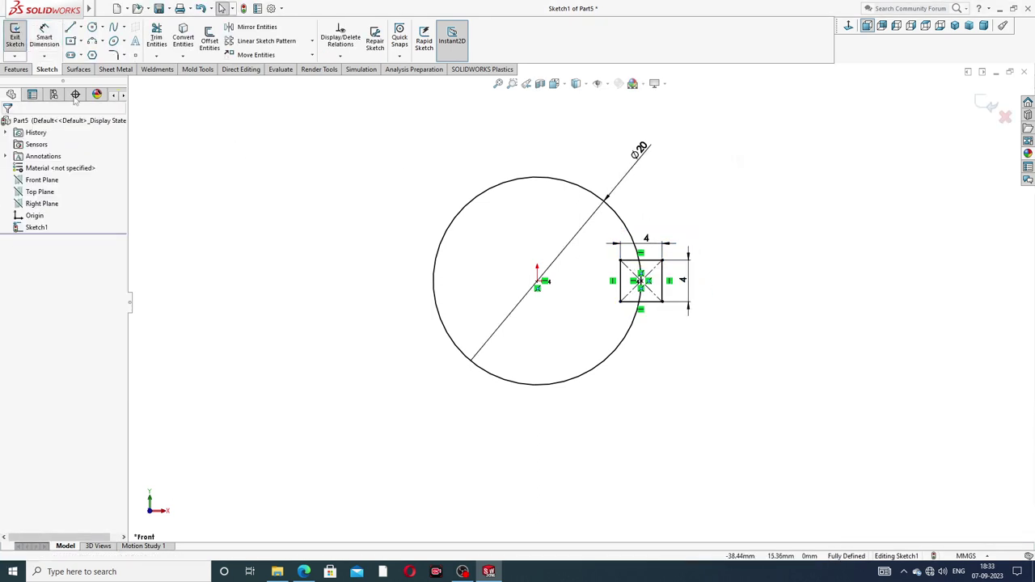
{"action": "left_click", "coordinate": [17, 69]}
- Extrude the circle contour blind 215 mm, then select Sketch1 under Boss-Extrude1
{"action": "left_click", "coordinate": [18, 45]}
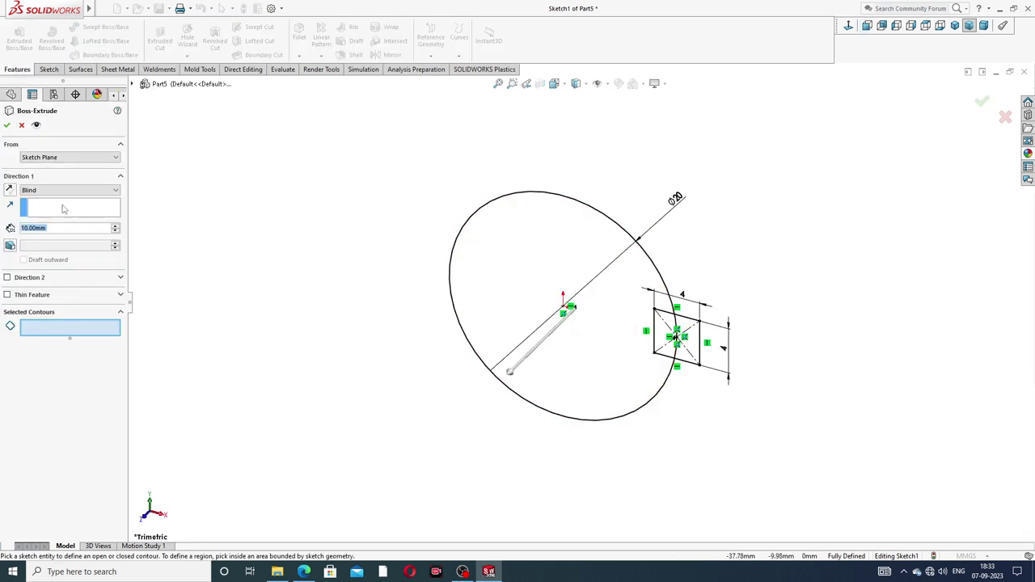
{"action": "left_click", "coordinate": [646, 258]}
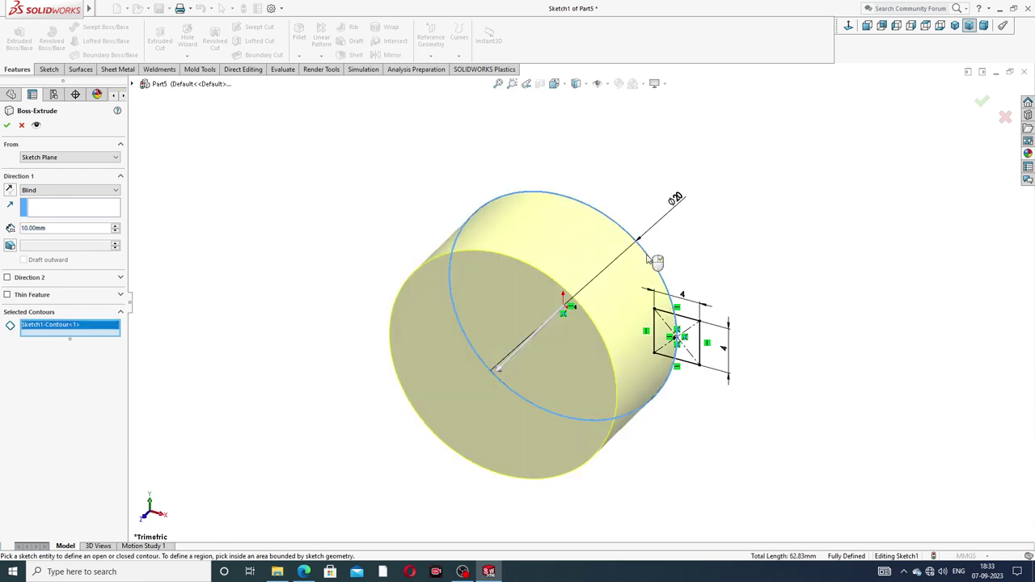
{"action": "mouse_move", "coordinate": [693, 305]}
{"action": "middle_mouse_down"}
{"action": "mouse_move", "coordinate": [595, 321]}
{"action": "mouse_move", "coordinate": [565, 300]}
{"action": "middle_mouse_up"}
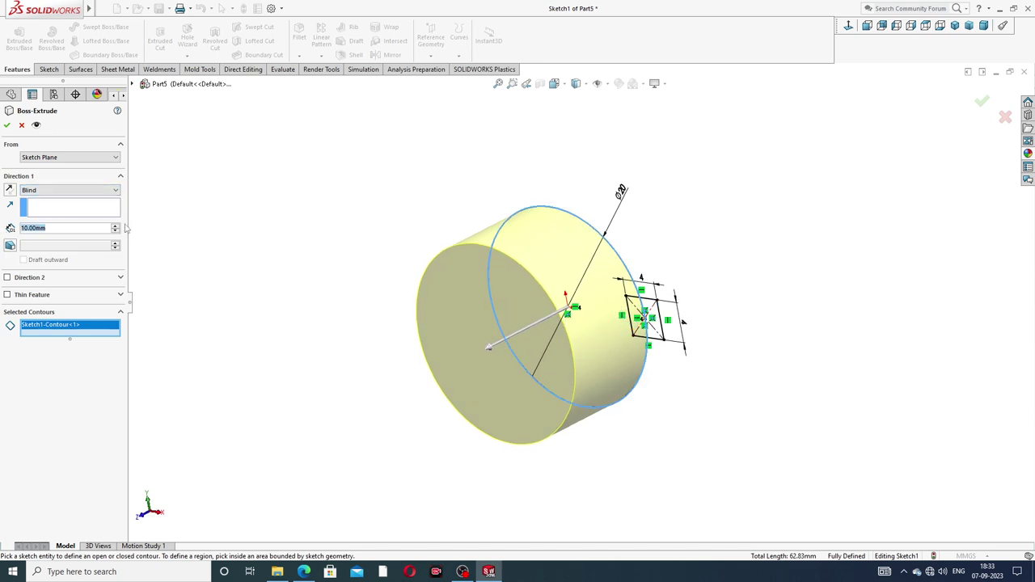
{"action": "type", "text": "21"}
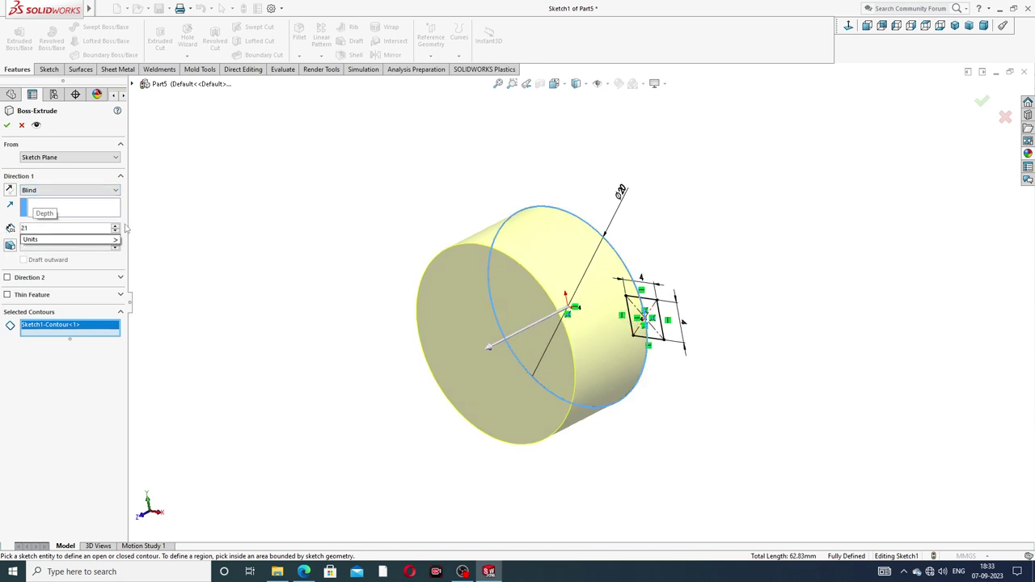
{"action": "type", "text": "5"}
{"action": "key", "text": "Return"}
{"action": "scroll", "coordinate": [312, 262], "scroll_direction": "up", "scroll_amount": 4}
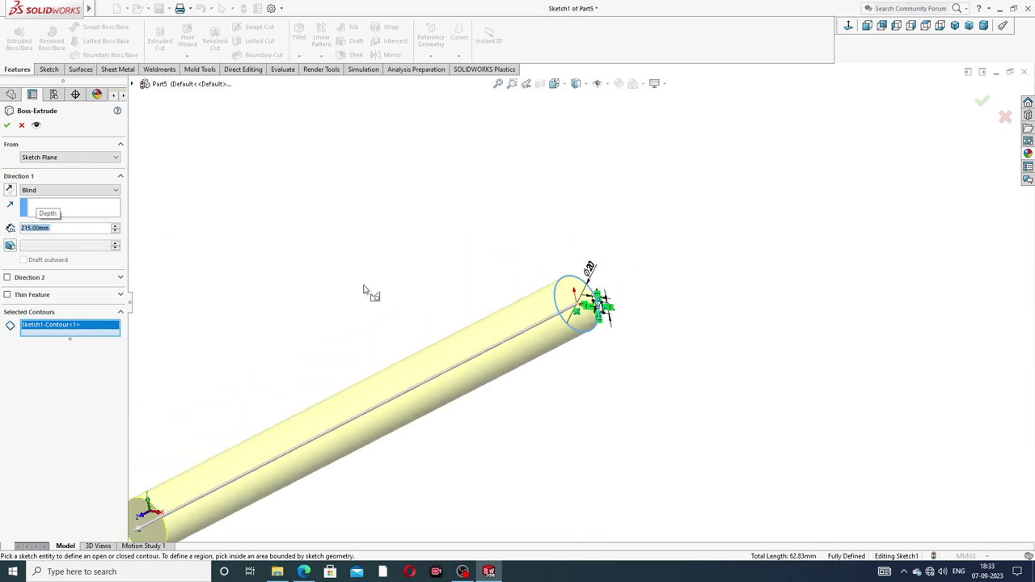
{"action": "scroll", "coordinate": [316, 298], "scroll_direction": "up", "scroll_amount": 3}
{"action": "middle_click_drag", "start_coordinate": [462, 365], "coordinate": [449, 312]}
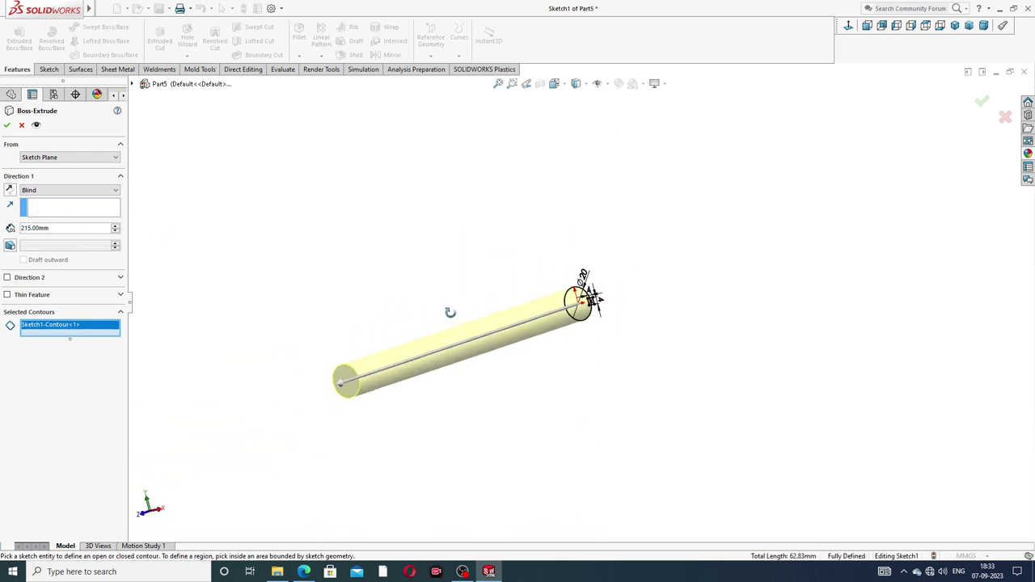
{"action": "scroll", "coordinate": [464, 375], "scroll_direction": "down", "scroll_amount": 5}
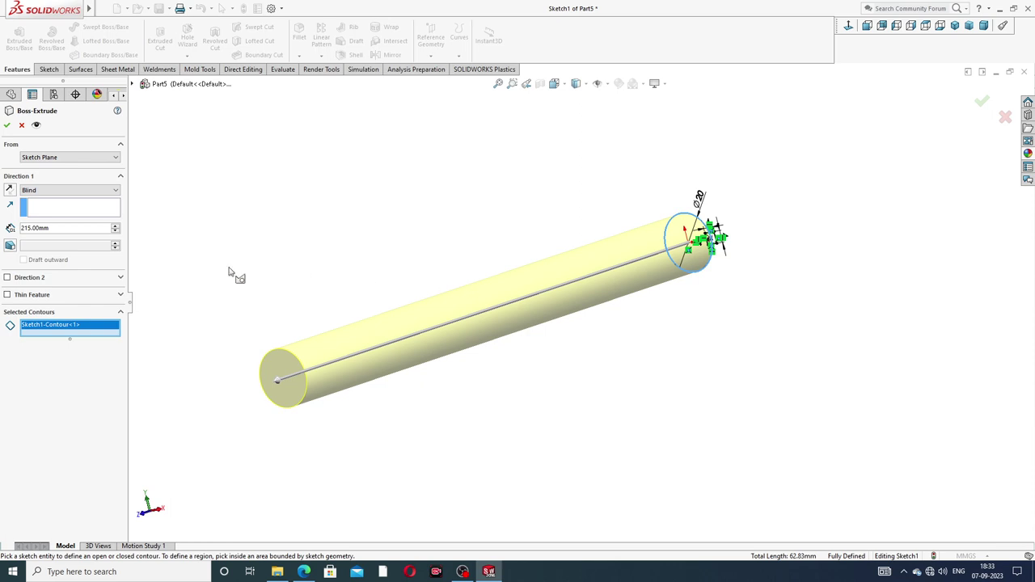
{"action": "left_click", "coordinate": [8, 125]}
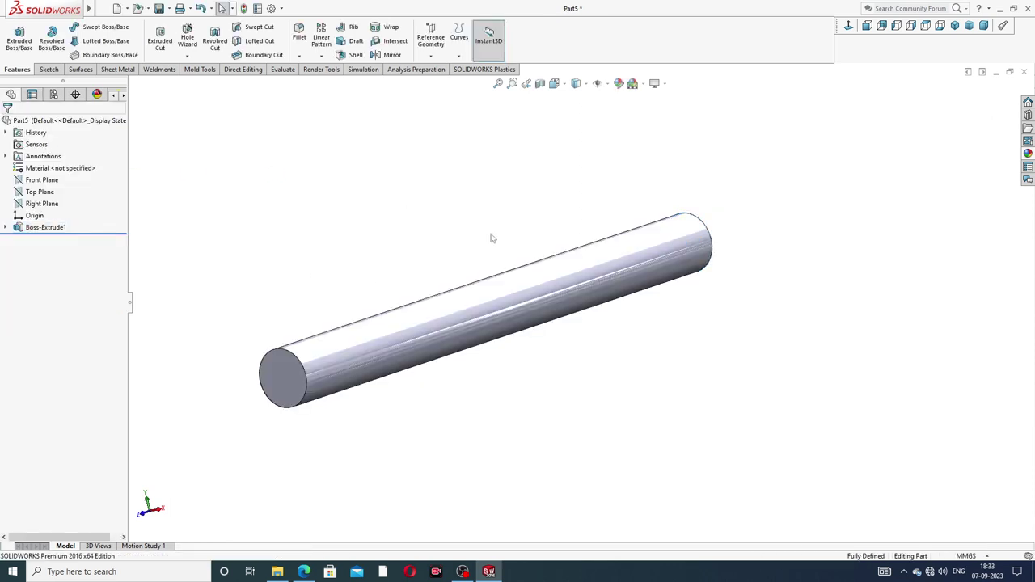
{"action": "left_click", "coordinate": [6, 227]}
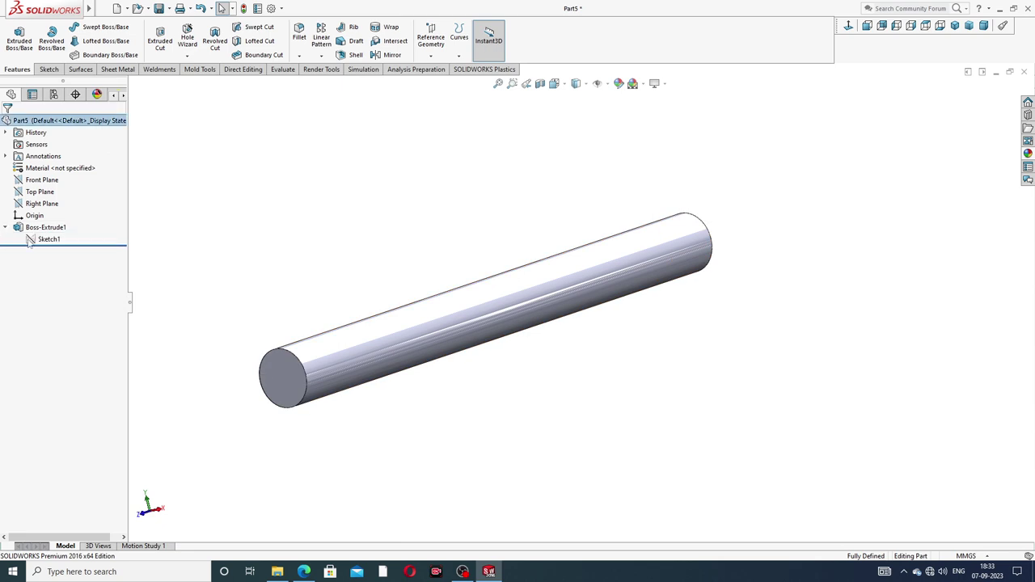
{"action": "left_click", "coordinate": [47, 239]}
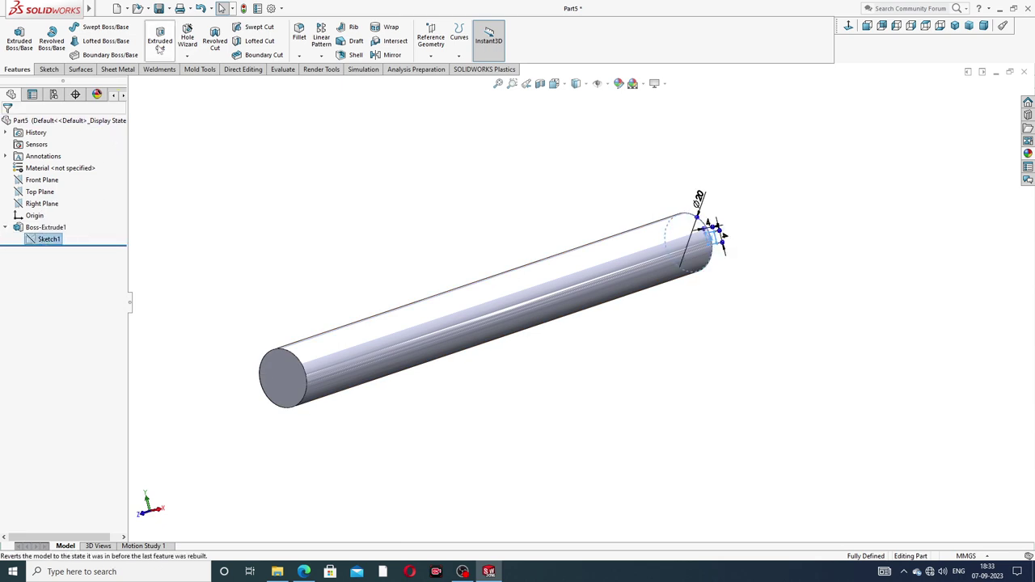
- Start a second extrusion from Sketch1 using the square key regions as contours
{"action": "left_click", "coordinate": [18, 43]}
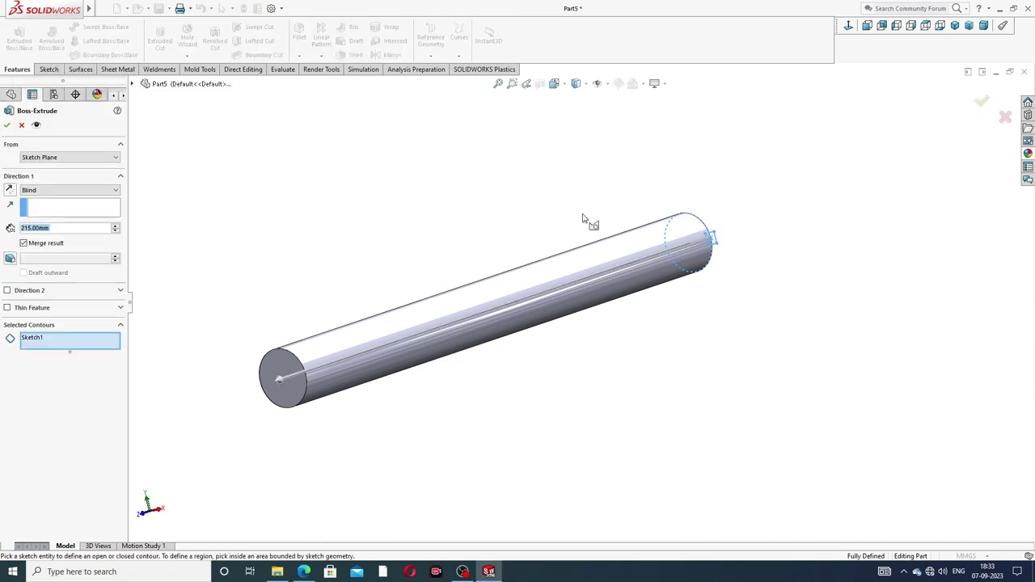
{"action": "scroll", "coordinate": [704, 258], "scroll_direction": "down", "scroll_amount": 5}
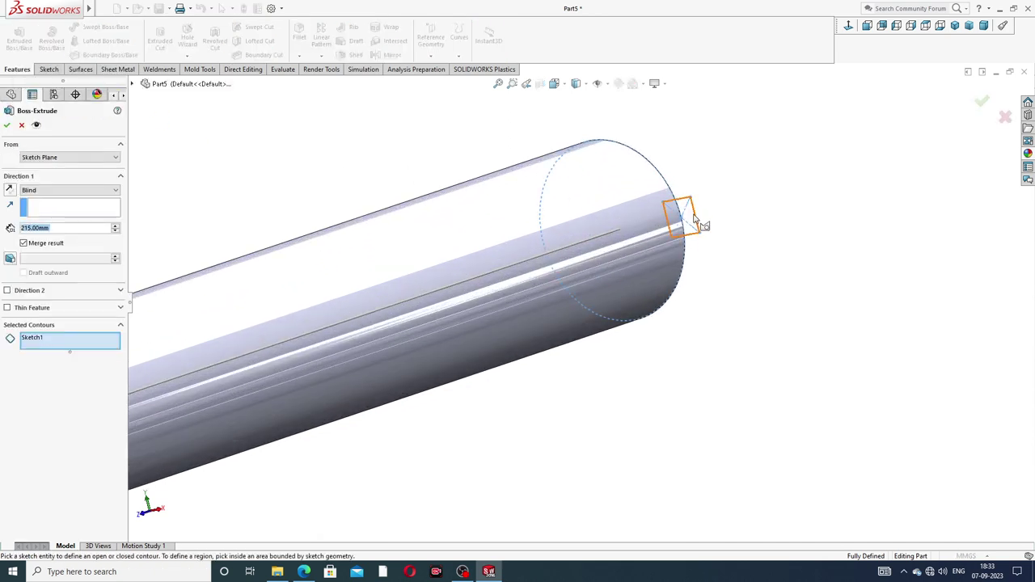
{"action": "left_click", "coordinate": [683, 217]}
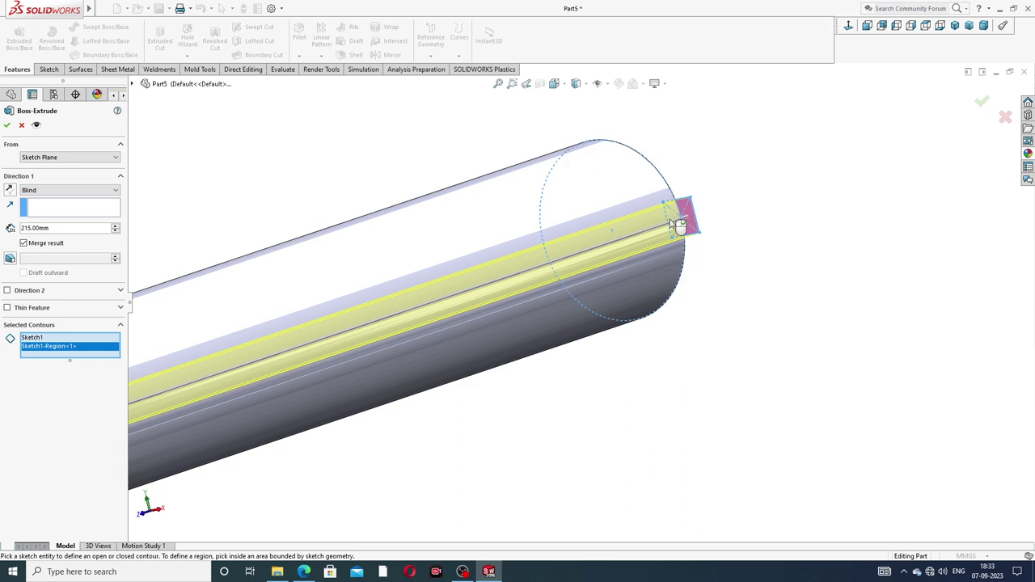
{"action": "middle_click_drag", "start_coordinate": [751, 231], "coordinate": [687, 230]}
{"action": "scroll", "coordinate": [688, 230], "scroll_direction": "down", "scroll_amount": 3}
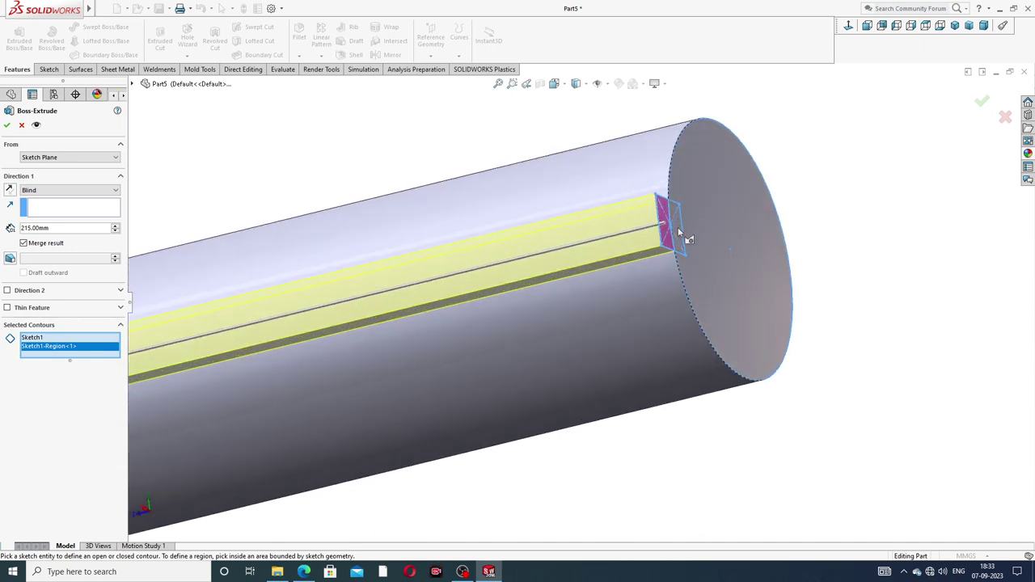
{"action": "left_click", "coordinate": [678, 233]}
{"action": "scroll", "coordinate": [664, 272], "scroll_direction": "up", "scroll_amount": 3}
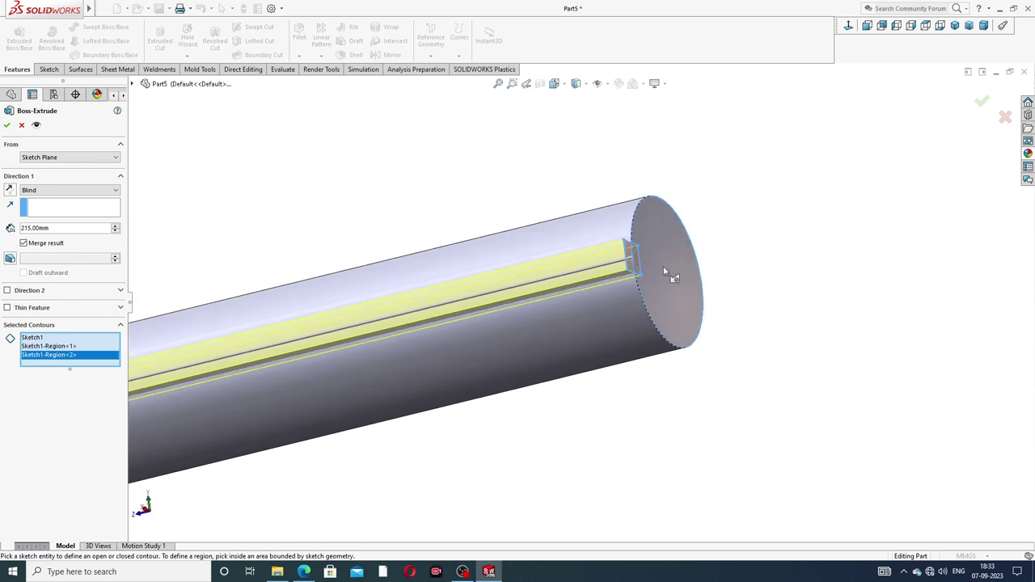
{"action": "scroll", "coordinate": [665, 271], "scroll_direction": "up", "scroll_amount": 4}
{"action": "middle_click_drag", "start_coordinate": [329, 373], "coordinate": [523, 356], "text": "ctrl"}
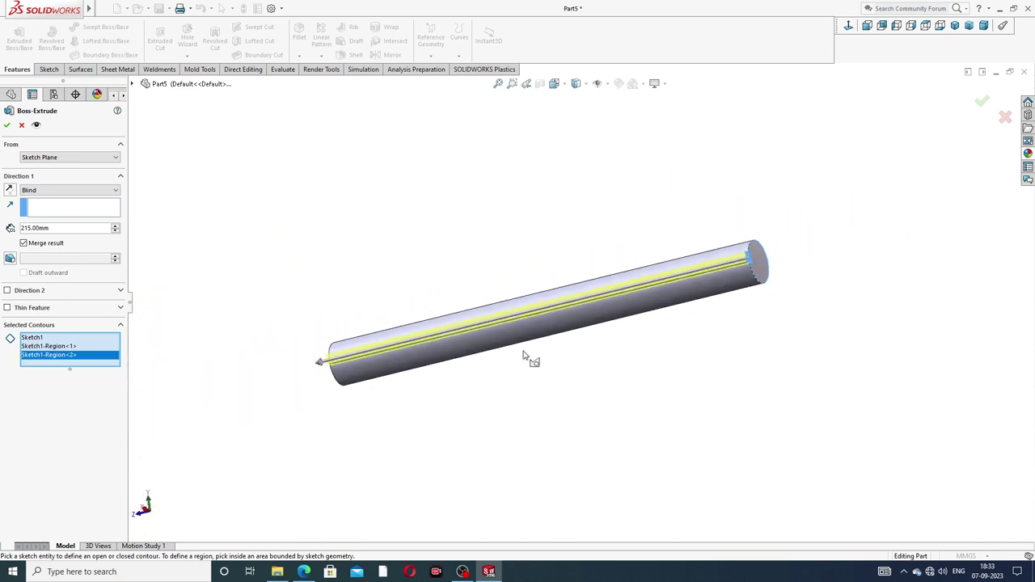
{"action": "scroll", "coordinate": [461, 338], "scroll_direction": "down", "scroll_amount": 1}
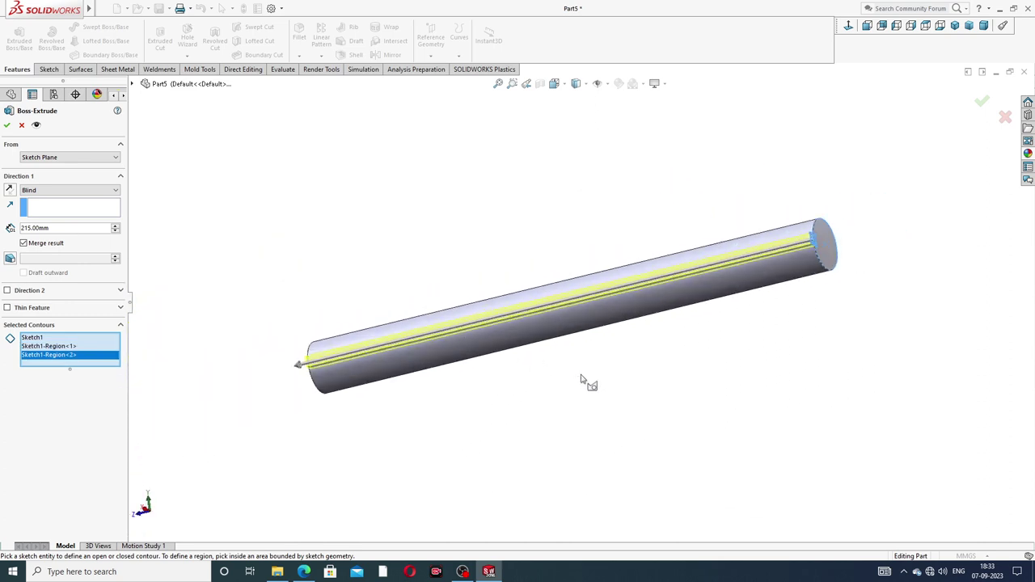
{"action": "middle_click_drag", "start_coordinate": [581, 380], "coordinate": [561, 309]}
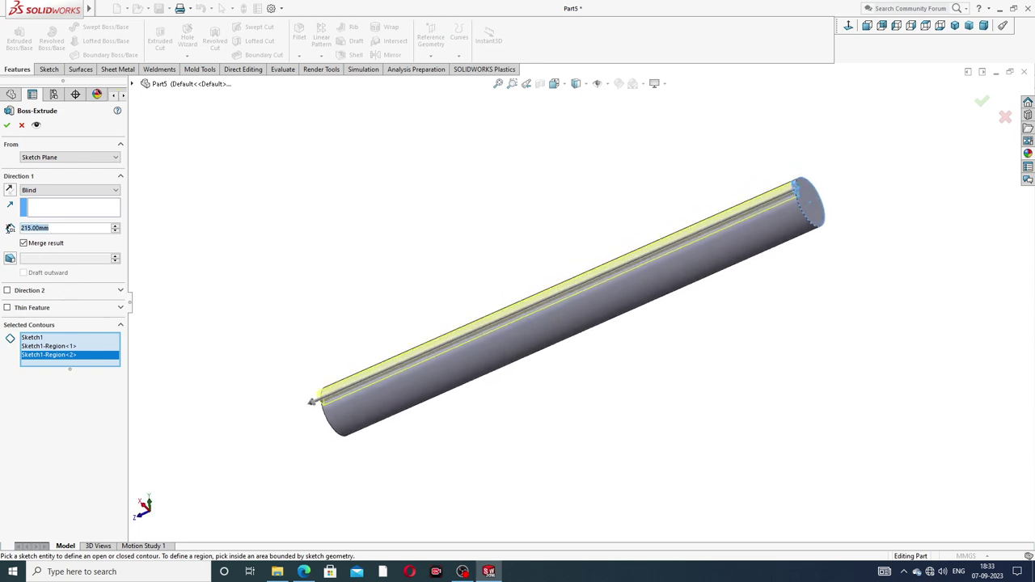
- Extrude the key blind 150 mm, starting from a 40 mm offset
{"action": "type", "text": "150"}
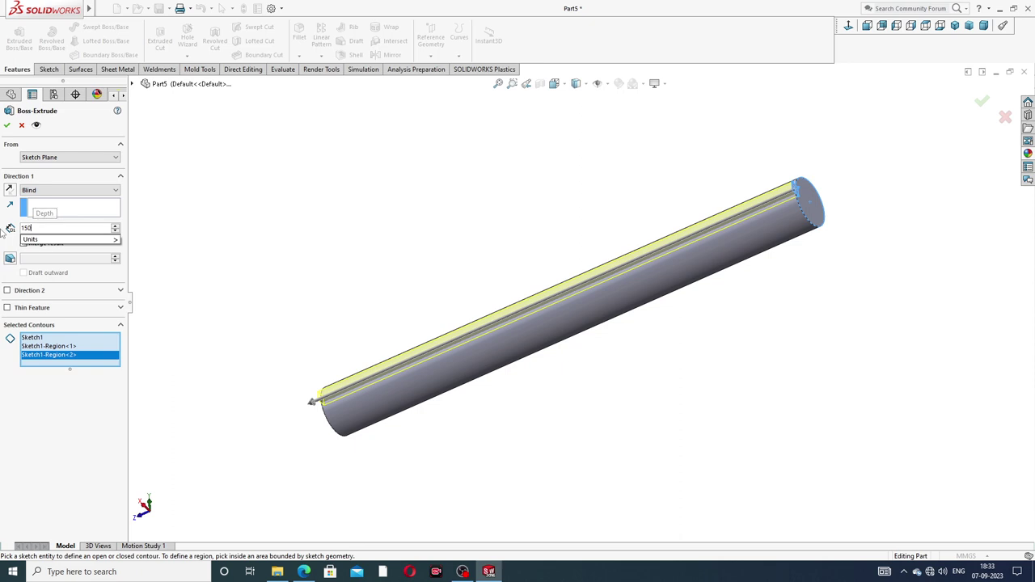
{"action": "key", "text": "Return"}
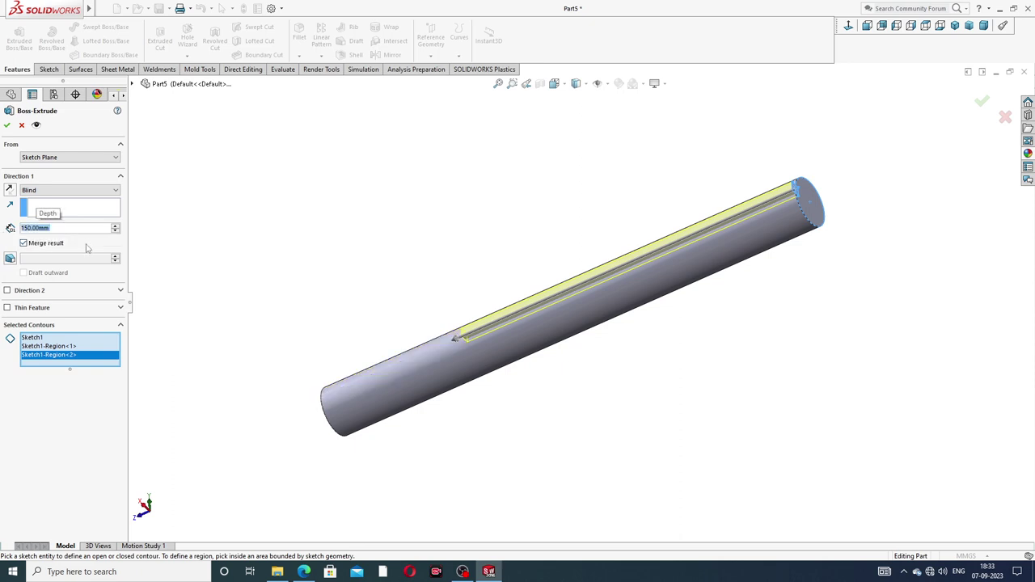
{"action": "left_click", "coordinate": [58, 158]}
{"action": "left_click", "coordinate": [51, 189]}
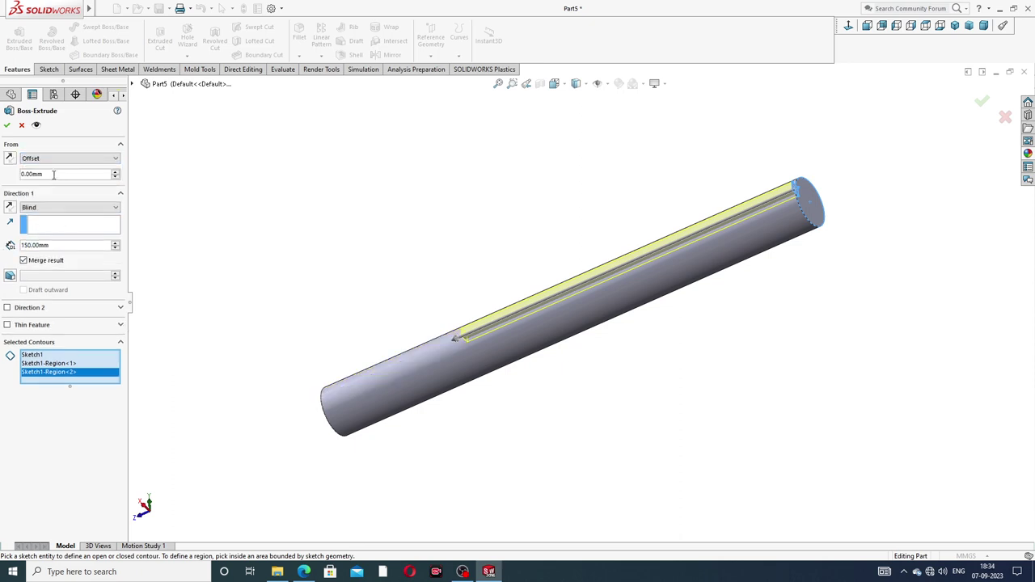
{"action": "type", "text": "40"}
{"action": "key", "text": "Return"}
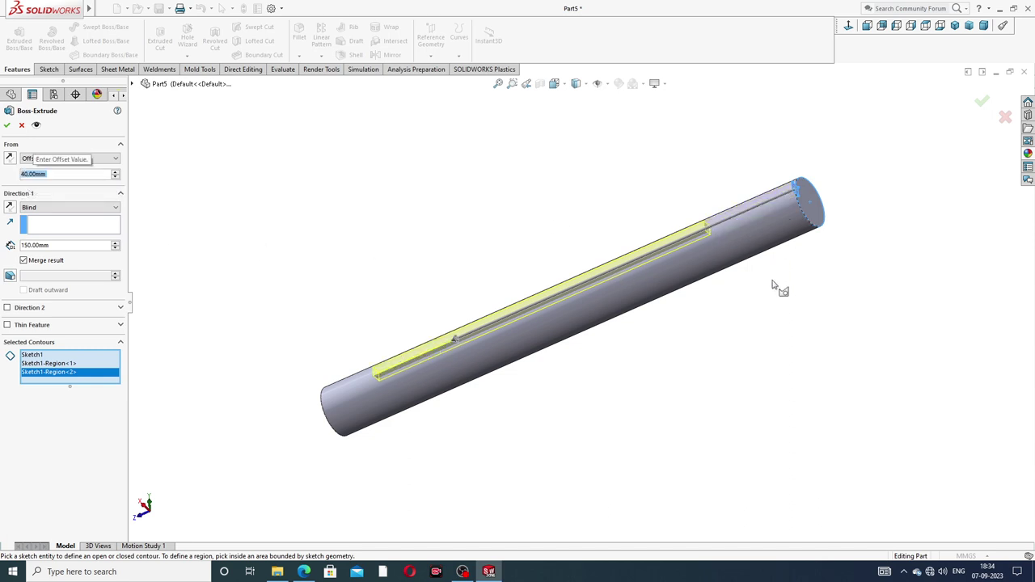
{"action": "middle_click_drag", "start_coordinate": [778, 289], "coordinate": [818, 313]}
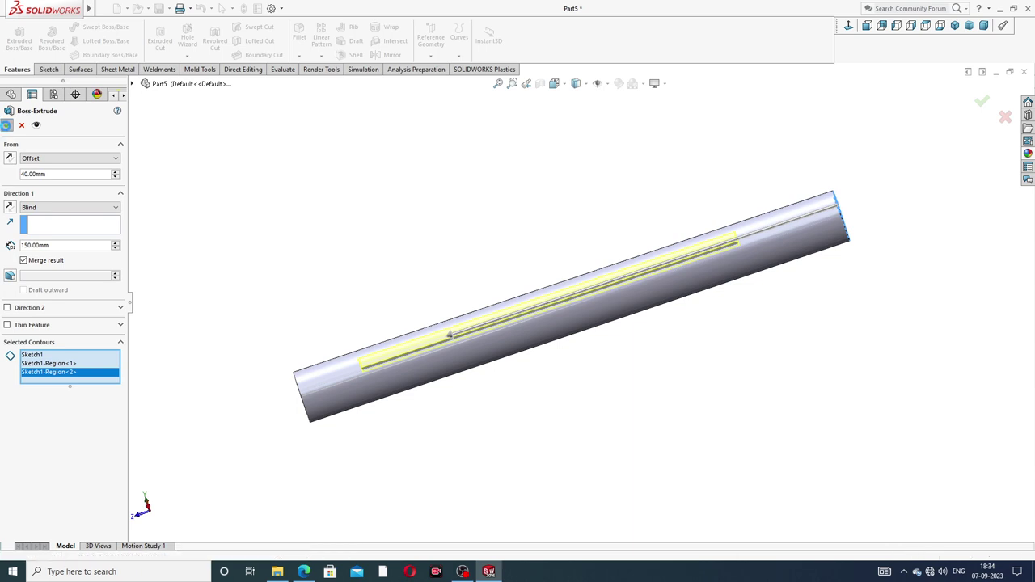
{"action": "left_click", "coordinate": [6, 126]}
- Turn the shaft to a side view and bring up the shaft drawing PDF
{"action": "middle_click_drag", "start_coordinate": [723, 320], "coordinate": [737, 291]}
{"action": "scroll", "coordinate": [460, 323], "scroll_direction": "down", "scroll_amount": 2}
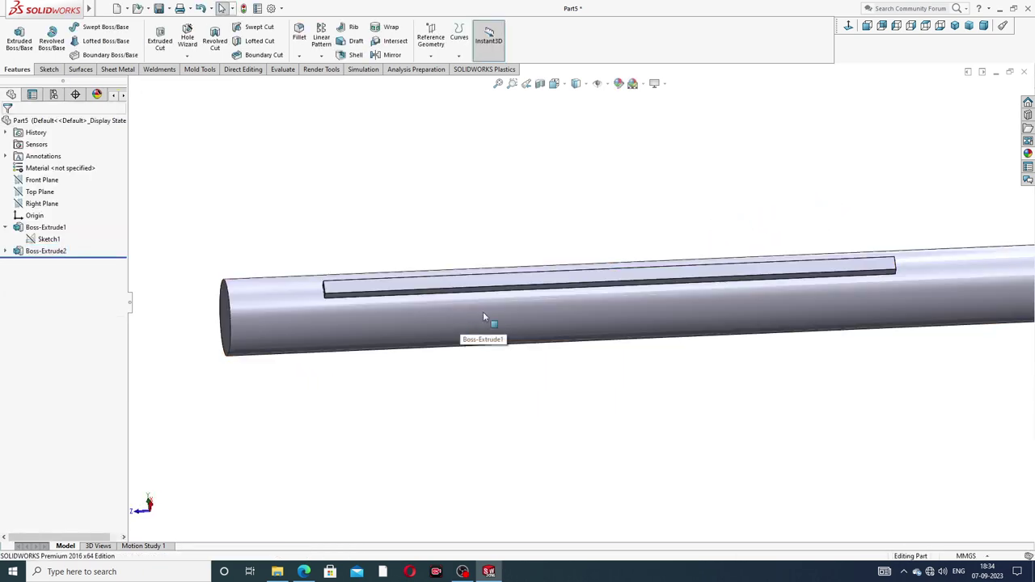
{"action": "scroll", "coordinate": [631, 338], "scroll_direction": "up", "scroll_amount": 2}
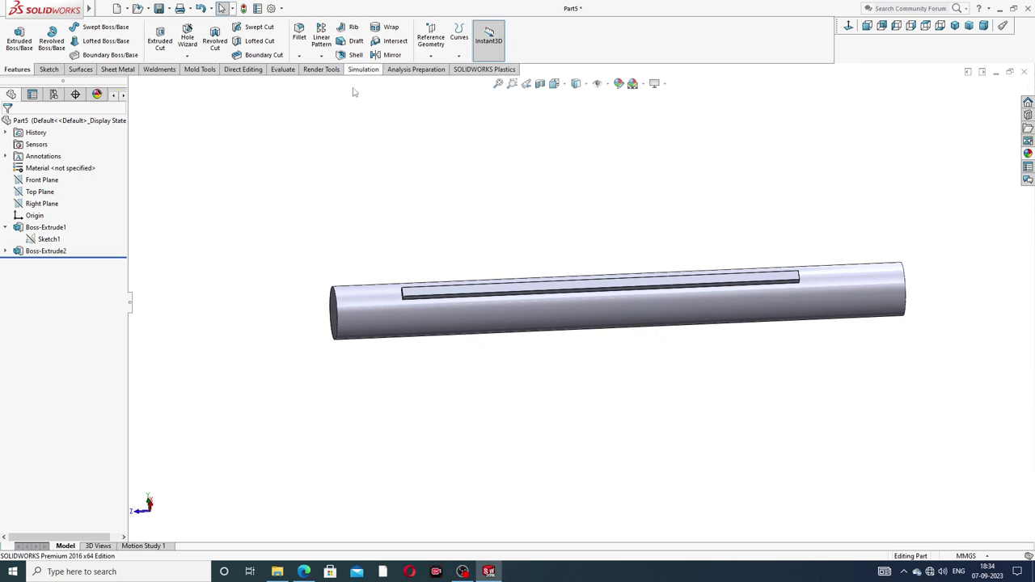
{"action": "left_click", "coordinate": [303, 572]}
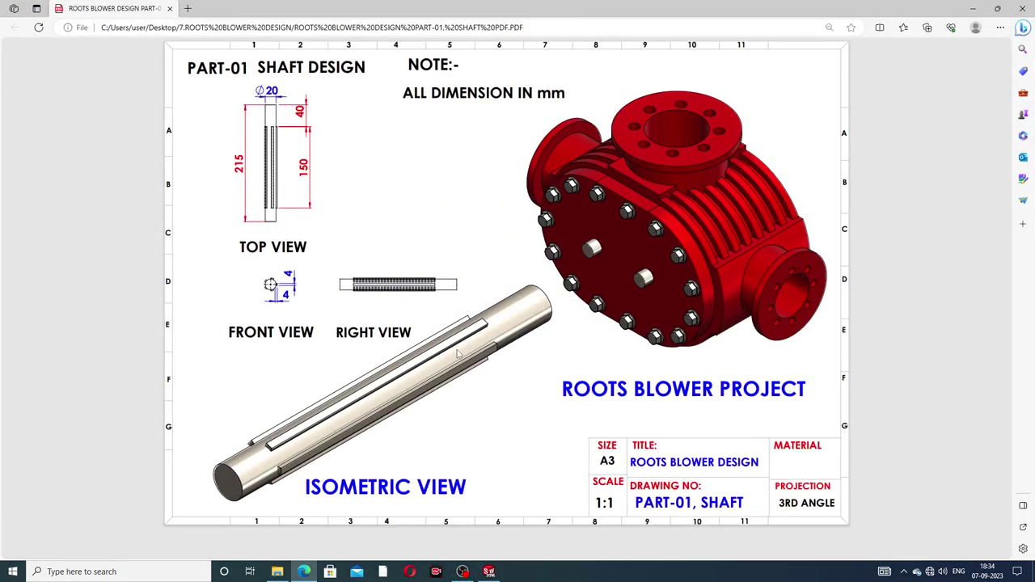
- Circular-pattern Boss-Extrude2 around the cylindrical face: 5 equal instances over 360°
{"action": "left_click", "coordinate": [307, 570]}
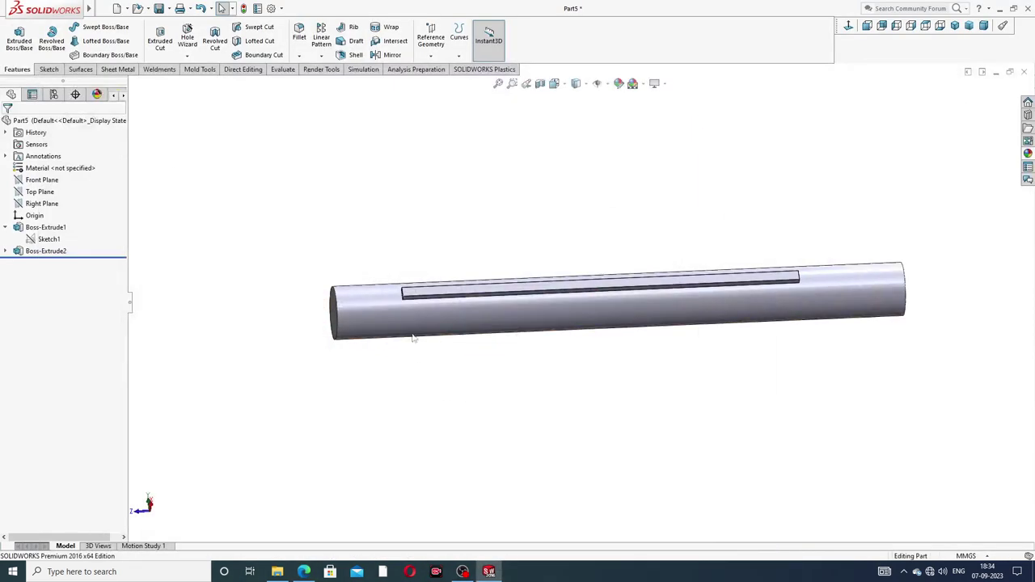
{"action": "left_click", "coordinate": [321, 56]}
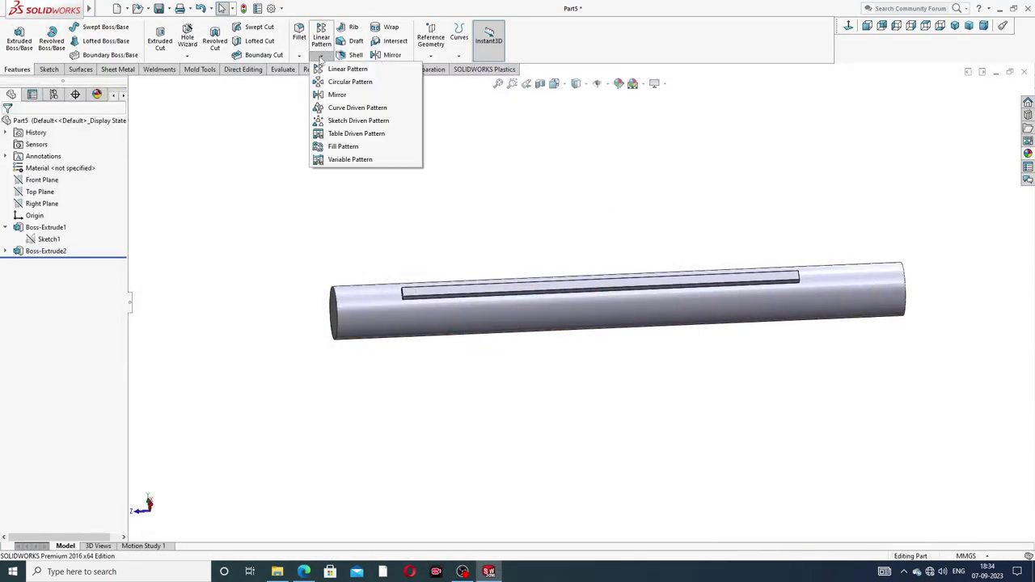
{"action": "left_click", "coordinate": [342, 83]}
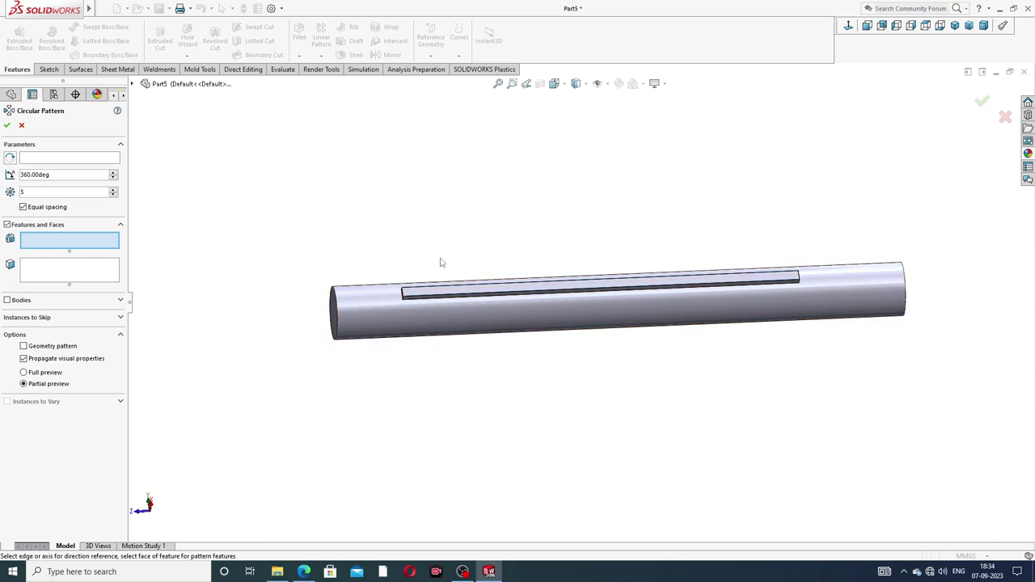
{"action": "left_click", "coordinate": [105, 160]}
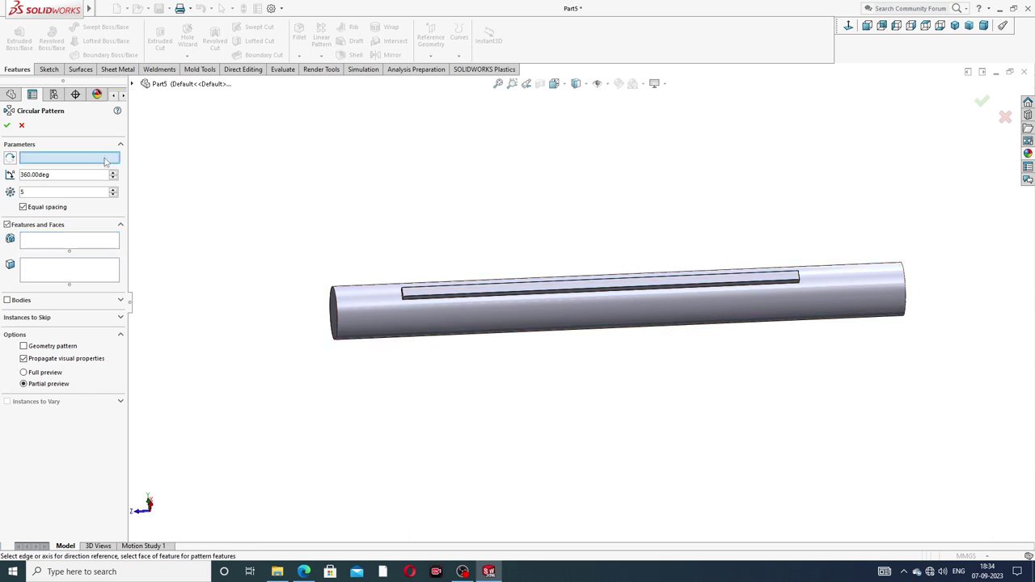
{"action": "left_click", "coordinate": [865, 285]}
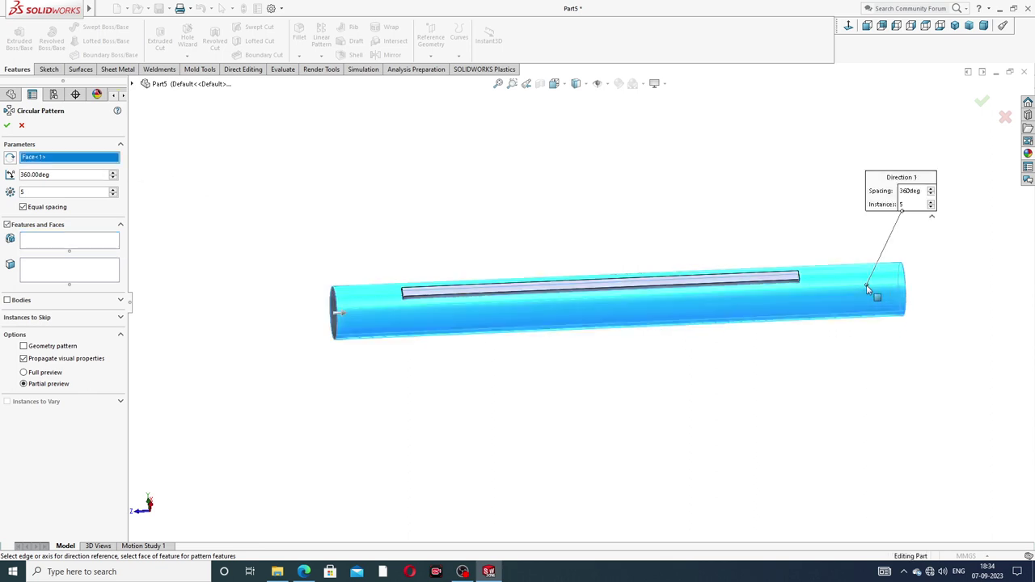
{"action": "left_click", "coordinate": [90, 240]}
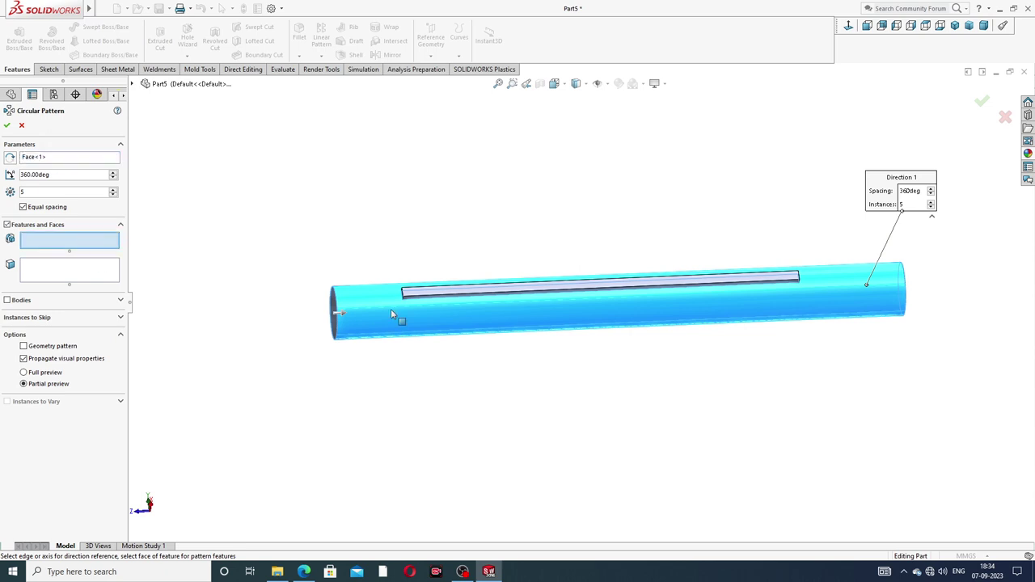
{"action": "left_click", "coordinate": [132, 84]}
{"action": "left_click", "coordinate": [175, 203]}
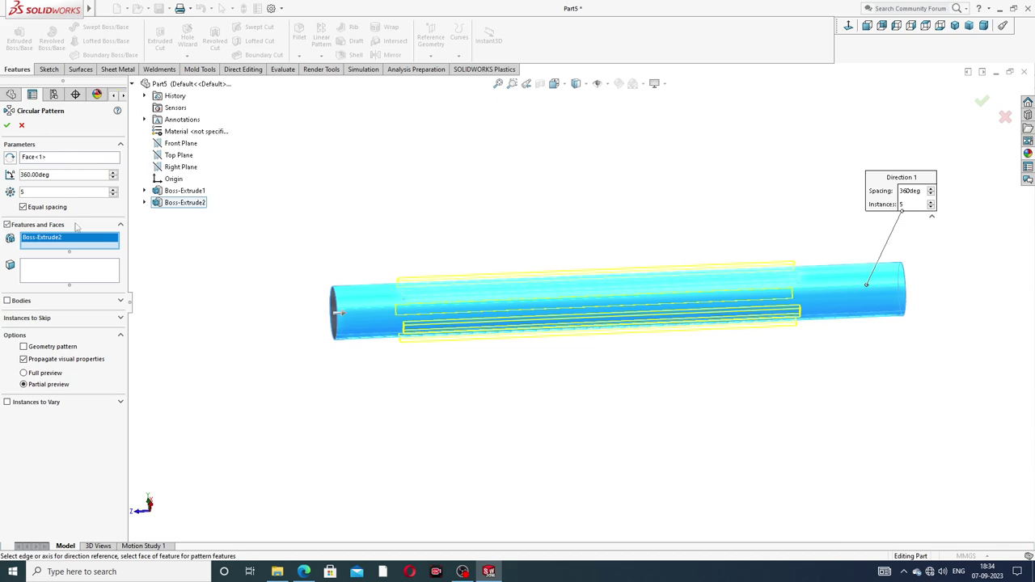
{"action": "key", "text": "Return"}
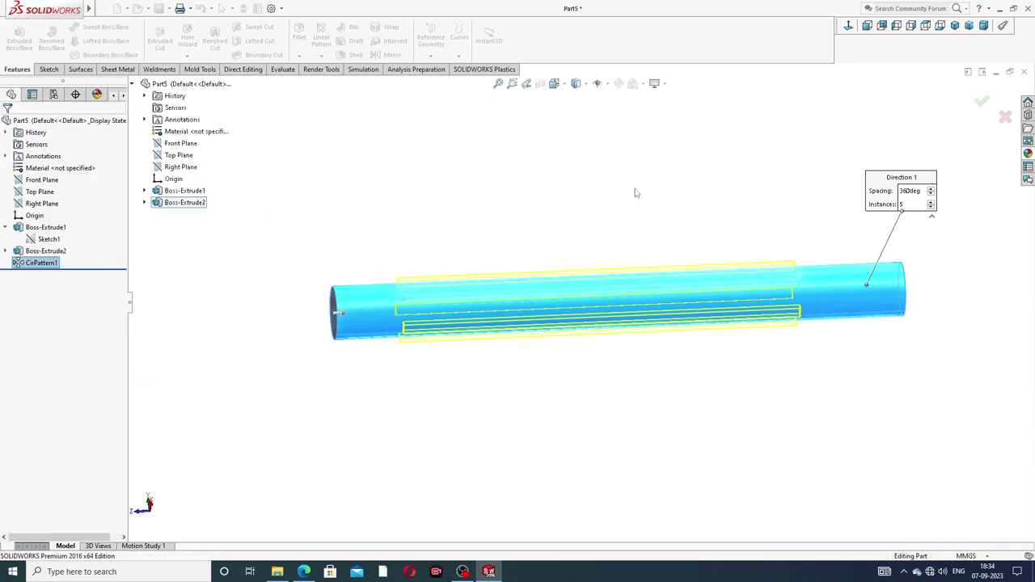
- Orbit to check the patterned keys and compare them against the drawing PDF
{"action": "middle_click_drag", "start_coordinate": [670, 331], "coordinate": [593, 280]}
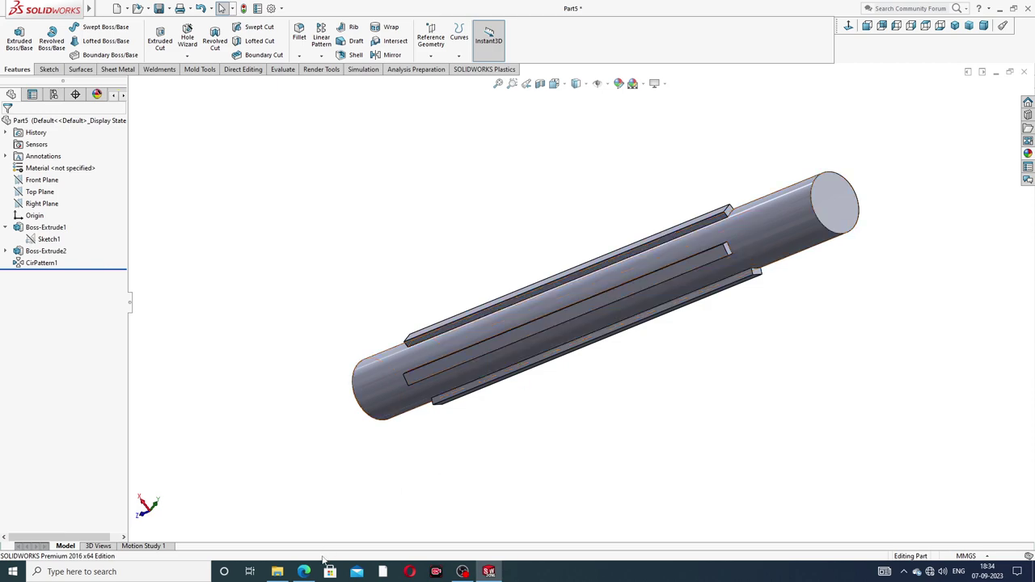
{"action": "left_click", "coordinate": [303, 571]}
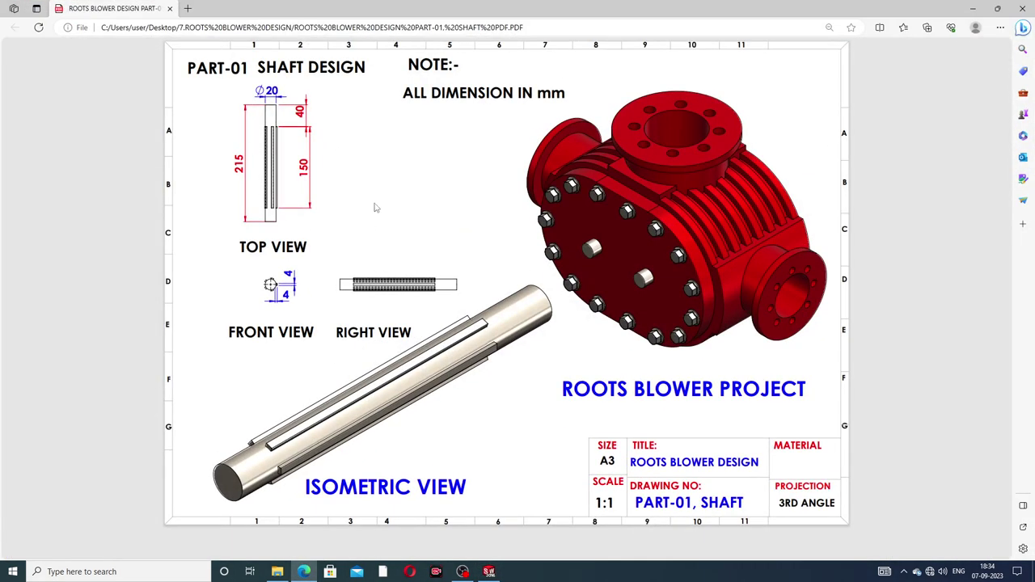
{"action": "left_click", "coordinate": [303, 572]}
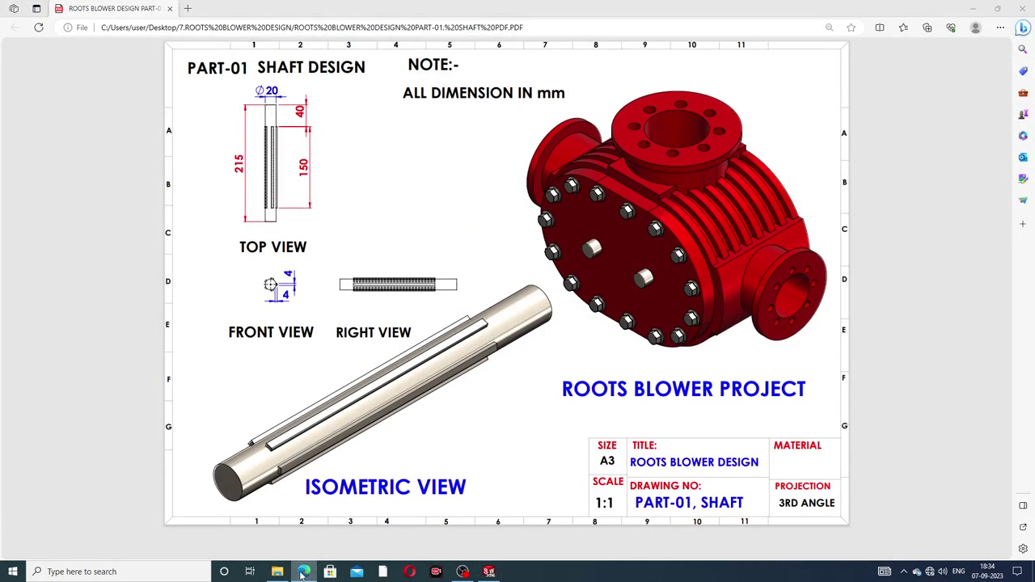
- Apply the polished steel appearance to the shaft and snap to isometric view
{"action": "left_click", "coordinate": [1028, 152]}
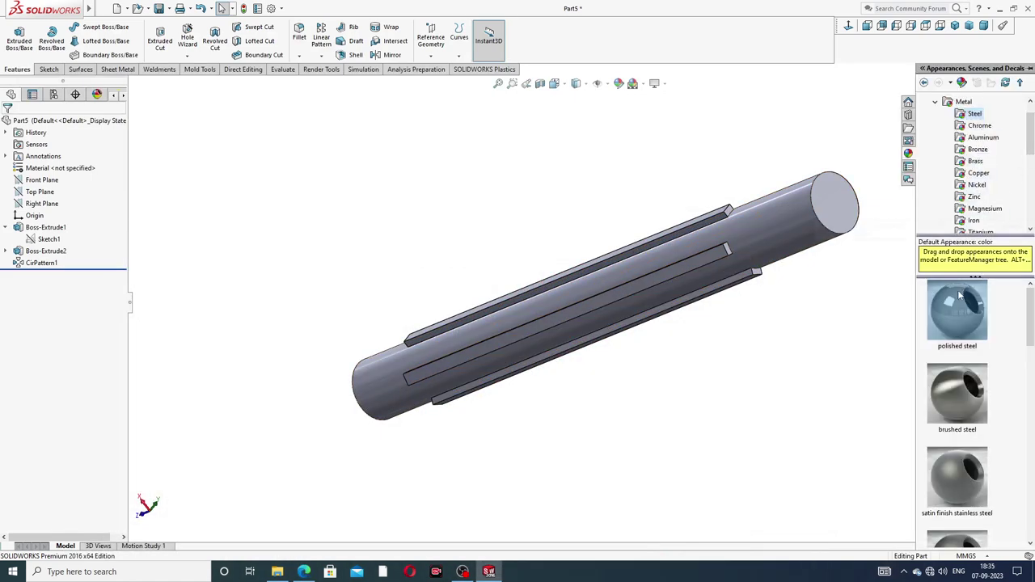
{"action": "left_click_drag", "start_coordinate": [960, 306], "coordinate": [826, 308]}
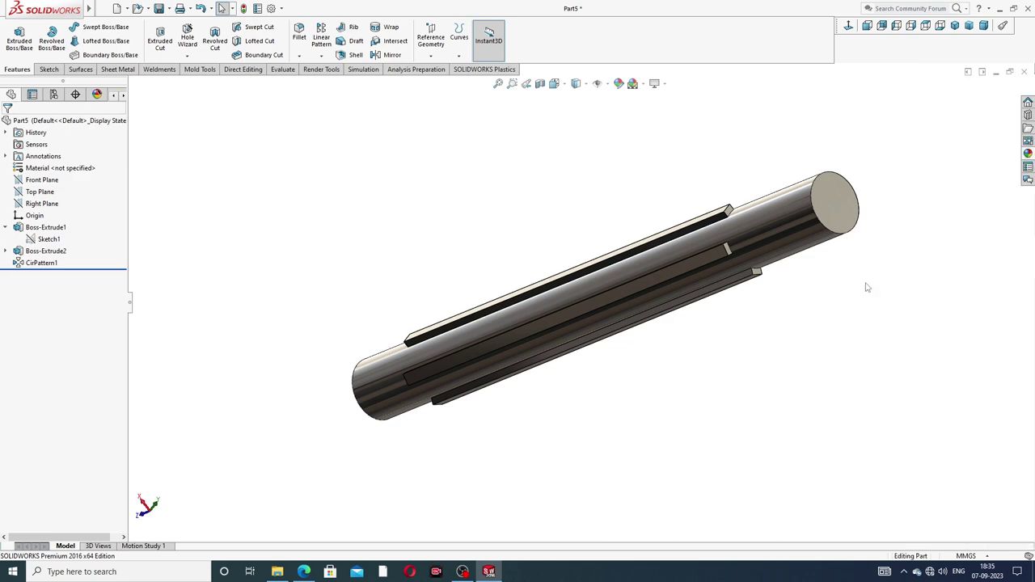
{"action": "mouse_move", "coordinate": [865, 229]}
{"action": "middle_mouse_down"}
{"action": "mouse_move", "coordinate": [936, 141]}
{"action": "mouse_move", "coordinate": [940, 164]}
{"action": "mouse_move", "coordinate": [850, 254]}
{"action": "middle_mouse_up"}
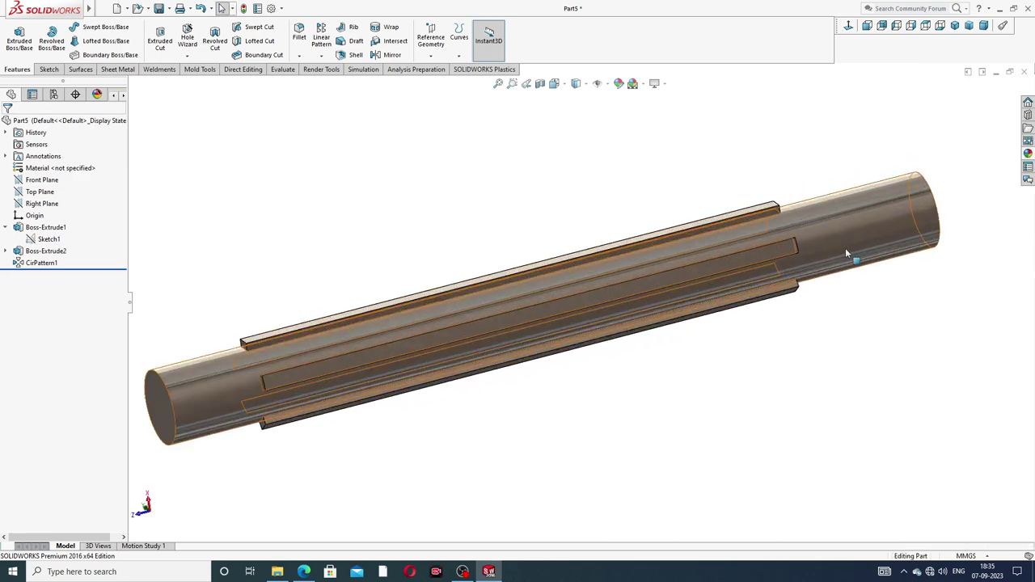
{"action": "middle_click_drag", "start_coordinate": [779, 286], "coordinate": [954, 127]}
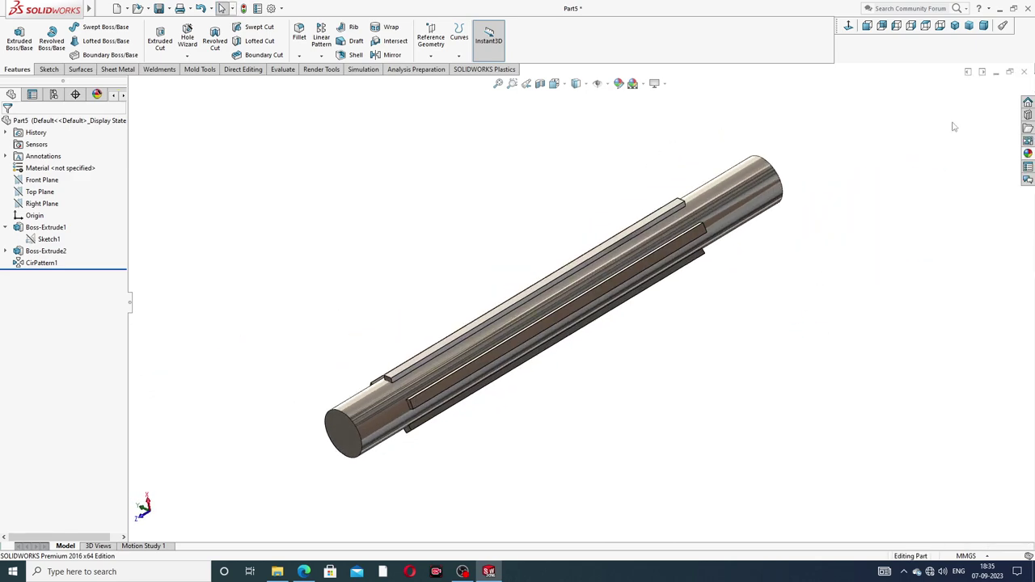
{"action": "left_click", "coordinate": [954, 26]}
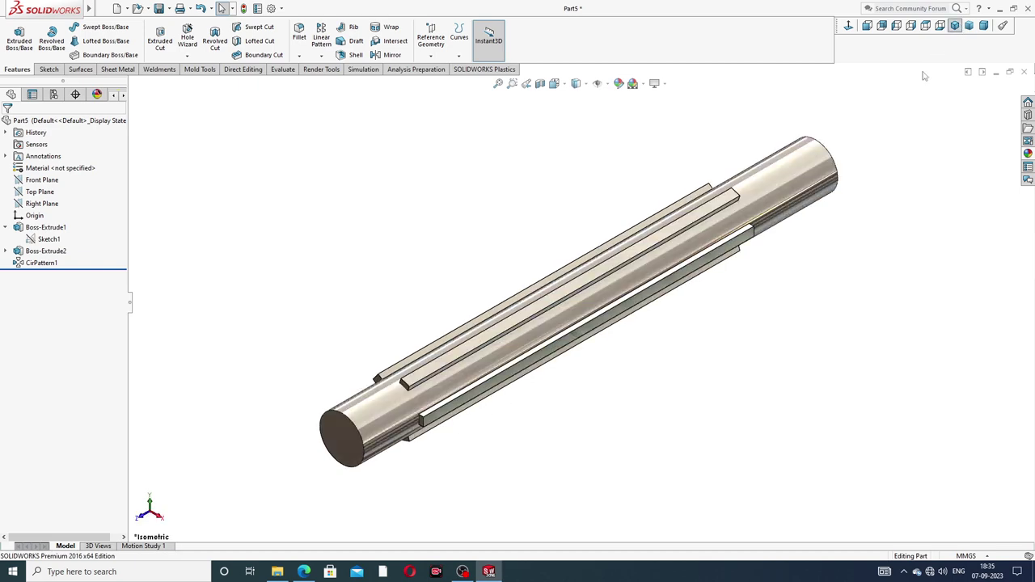
- Orbit to a final angle and compare the finished shaft with the drawing PDF
{"action": "middle_click_drag", "start_coordinate": [793, 285], "coordinate": [760, 301]}
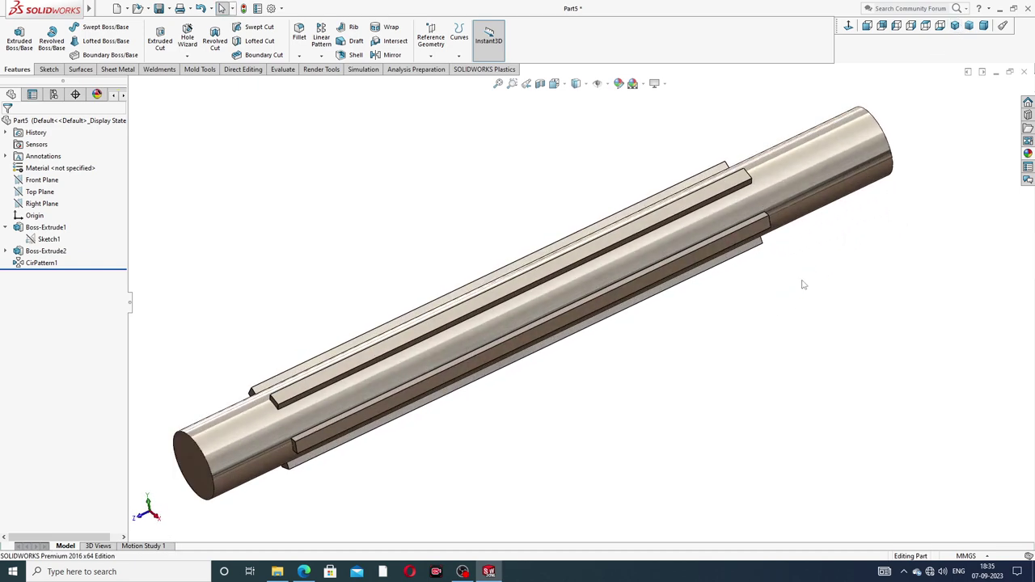
{"action": "left_click", "coordinate": [304, 572]}
{"action": "left_click", "coordinate": [304, 572]}
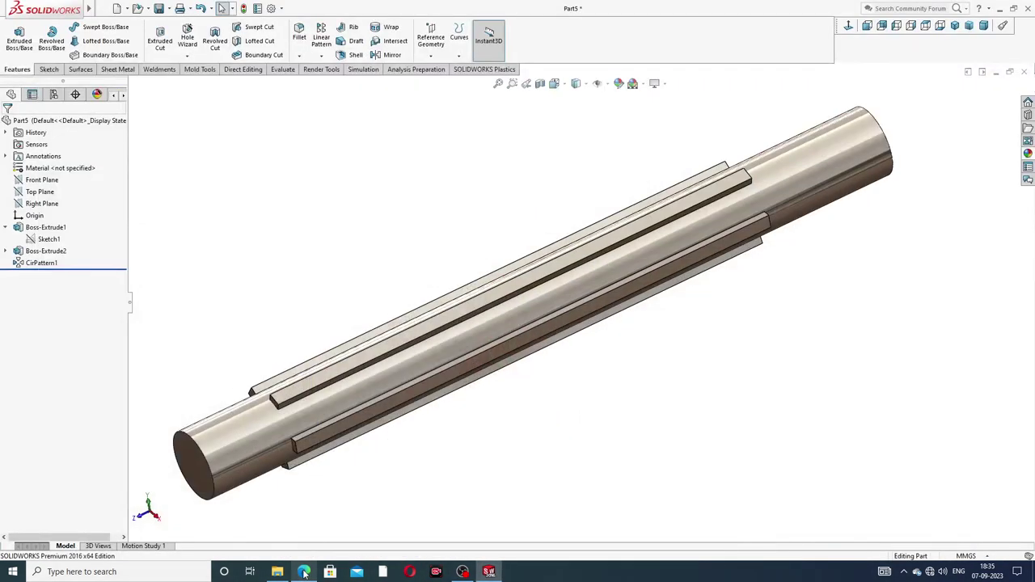